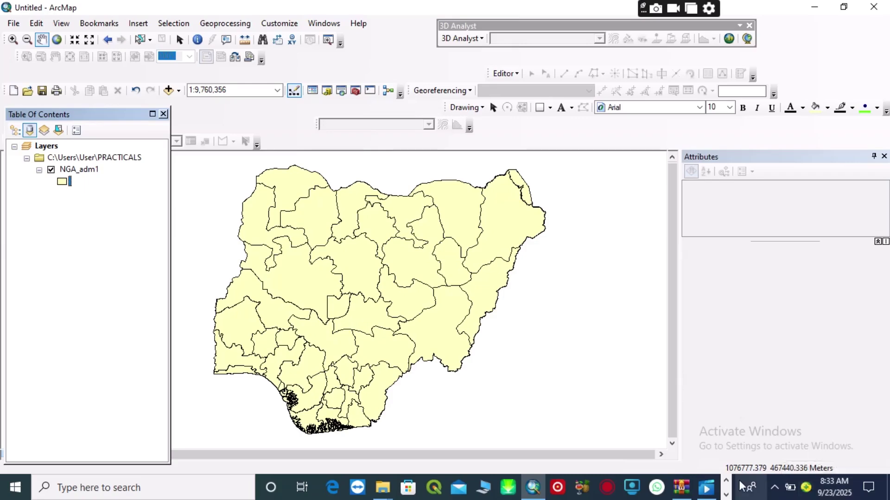
Create a layer from the selected Imo feature of NGA_adm1, and close the attribute table.
{"action": "left_click", "coordinate": [774, 486]}
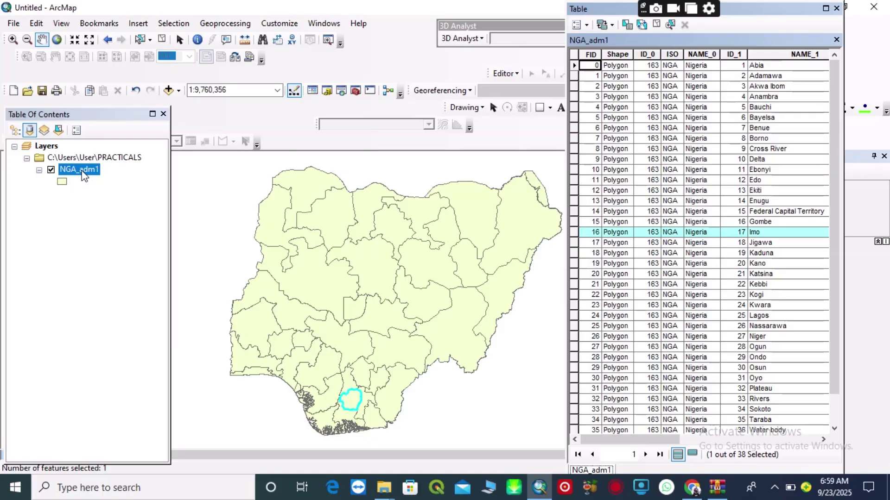
{"action": "right_click", "coordinate": [83, 174]}
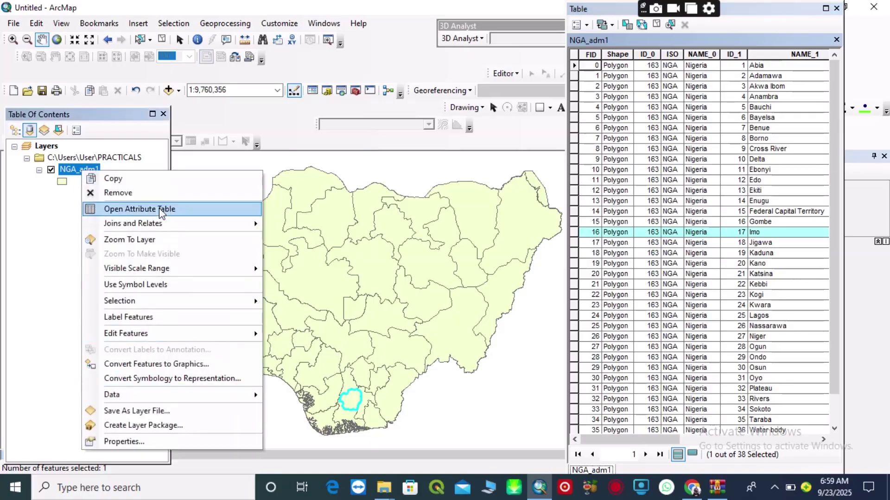
{"action": "mouse_move", "coordinate": [124, 304]}
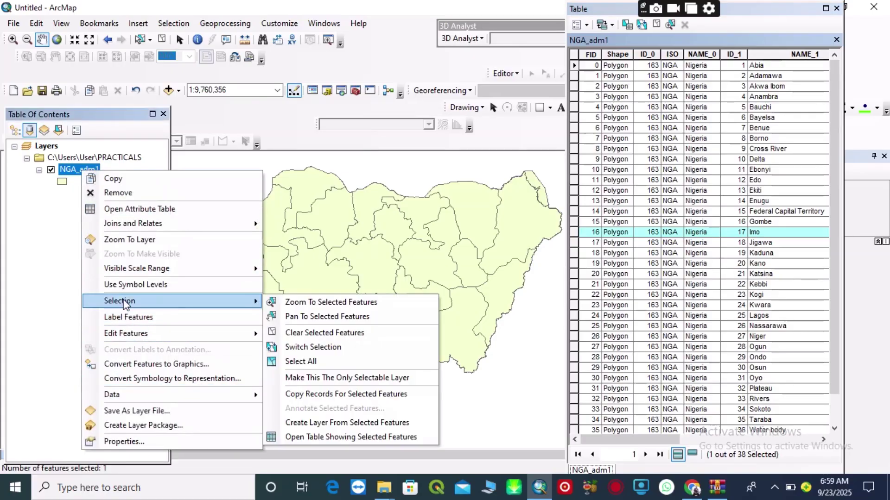
{"action": "left_click", "coordinate": [316, 422]}
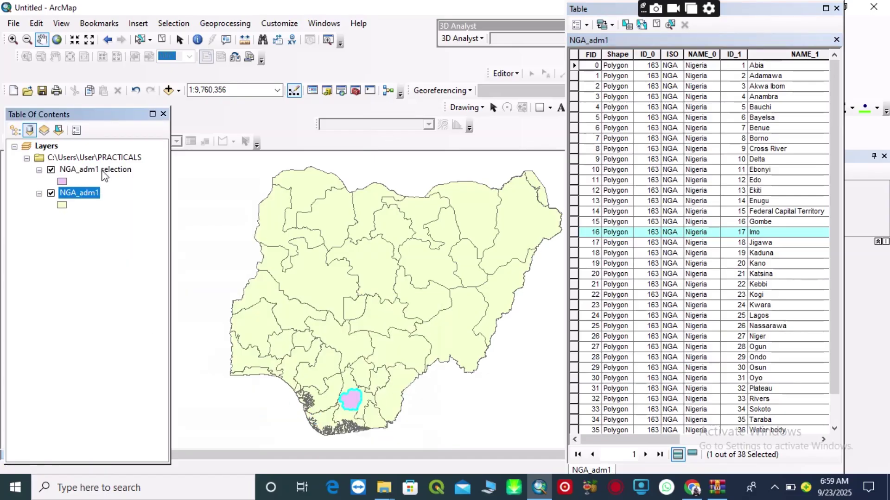
{"action": "left_click", "coordinate": [803, 50]}
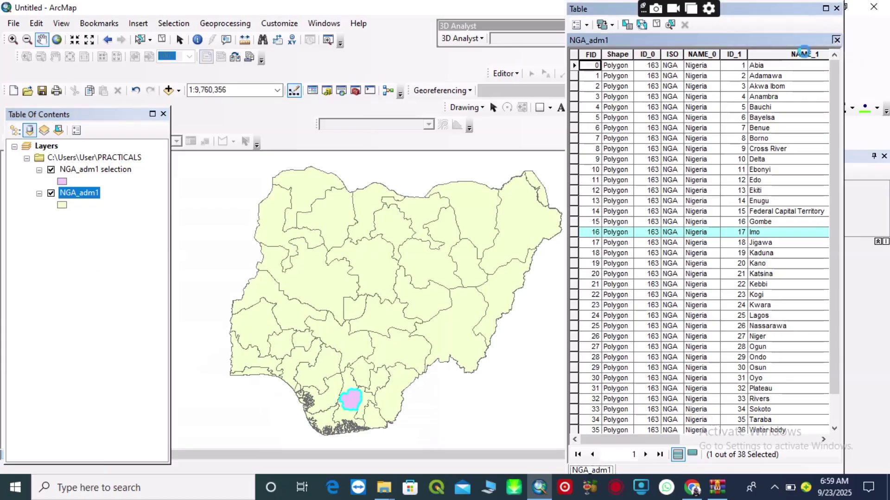
{"action": "left_click", "coordinate": [836, 9]}
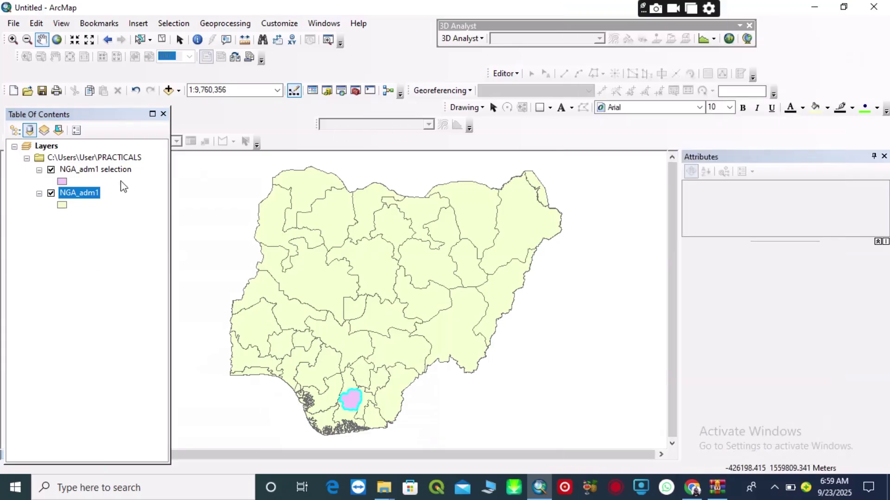
Rename the NGA_adm1 selection layer as STUDY AREA.
{"action": "left_click", "coordinate": [109, 170]}
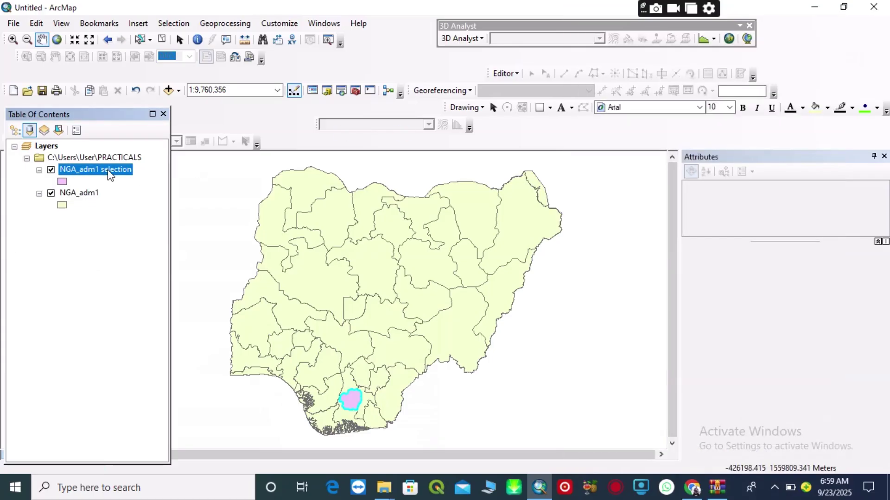
{"action": "left_click", "coordinate": [118, 170]}
{"action": "left_click", "coordinate": [134, 171]}
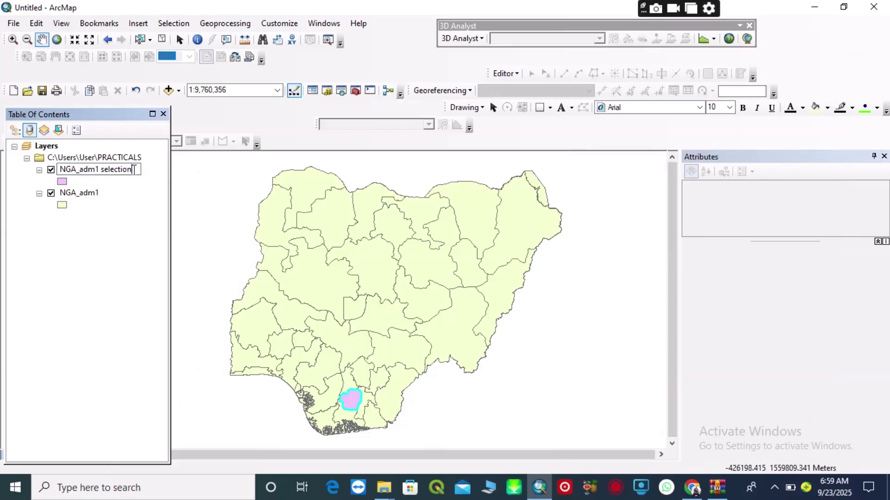
{"action": "left_click_drag", "start_coordinate": [85, 170], "coordinate": [135, 176]}
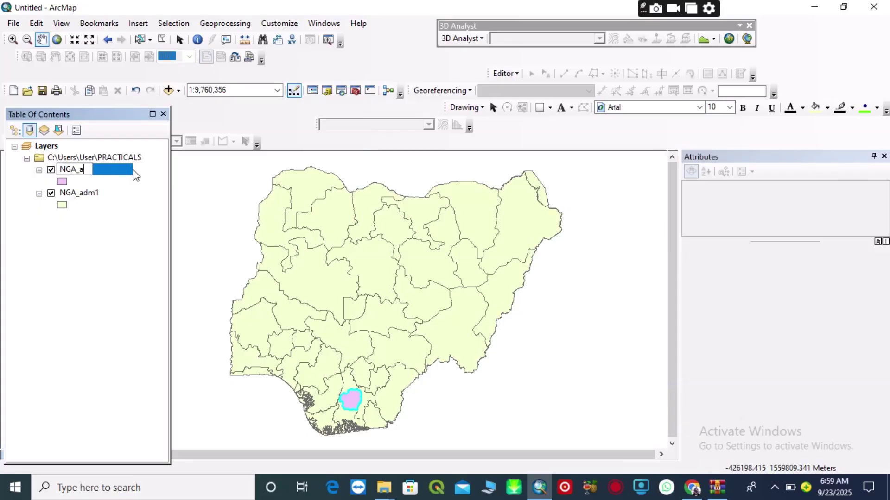
{"action": "key", "text": "BackSpace"}
{"action": "key", "text": "BackSpace"}
{"action": "key", "text": "BackSpace"}
{"action": "key", "text": "BackSpace"}
{"action": "key", "text": "BackSpace"}
{"action": "type", "text": "STUDY AREA"}
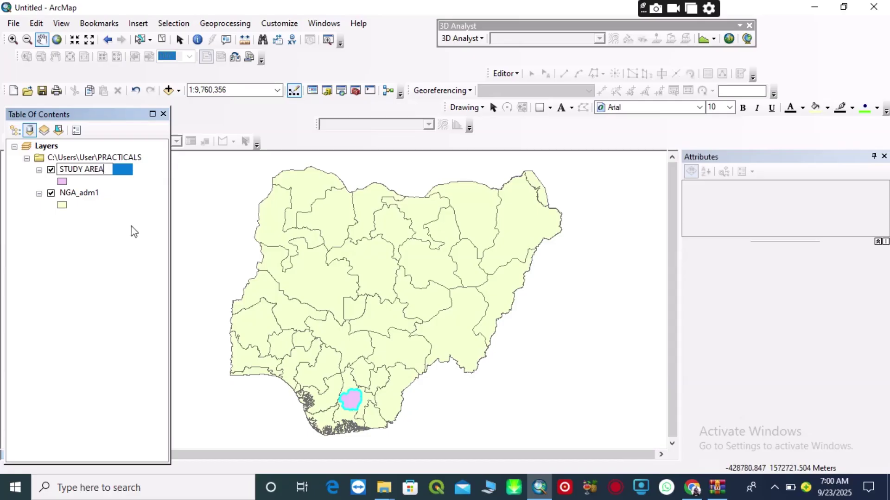
{"action": "key", "text": "Return"}
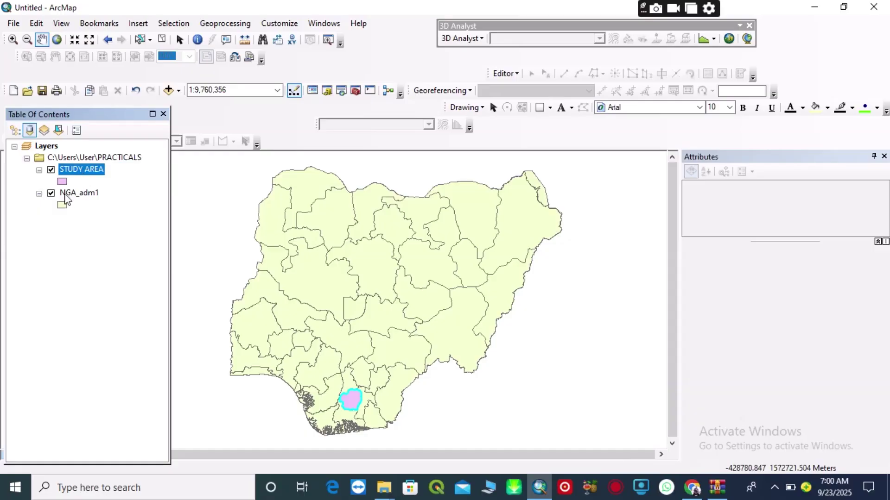
Hide the NGA_adm1 layer and remove it from the map, keeping only the STUDY AREA layer.
{"action": "left_click", "coordinate": [51, 193]}
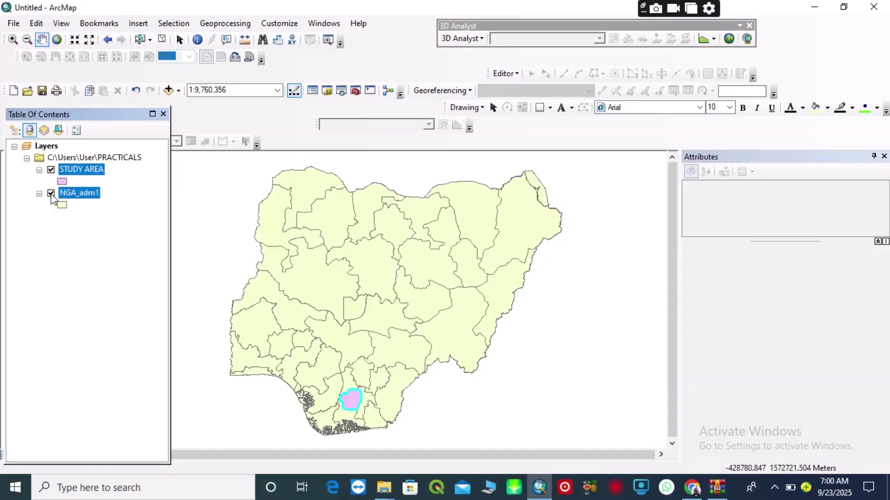
{"action": "right_click", "coordinate": [76, 193]}
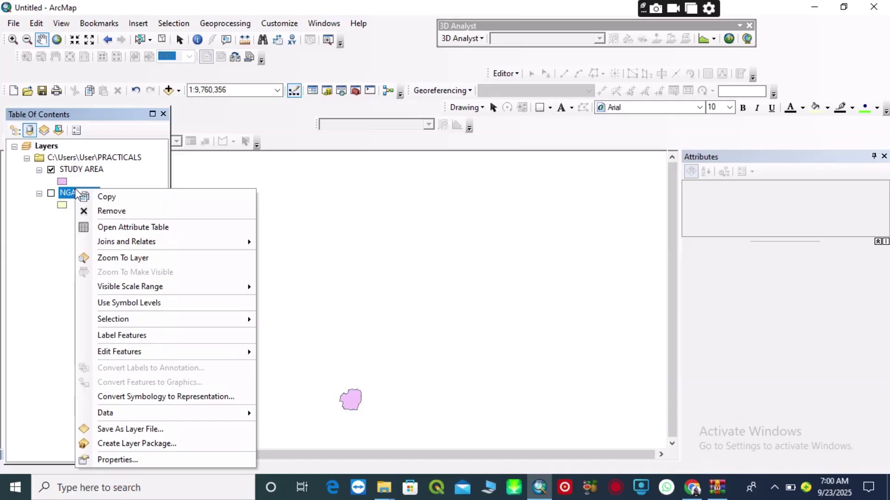
{"action": "left_click", "coordinate": [128, 219]}
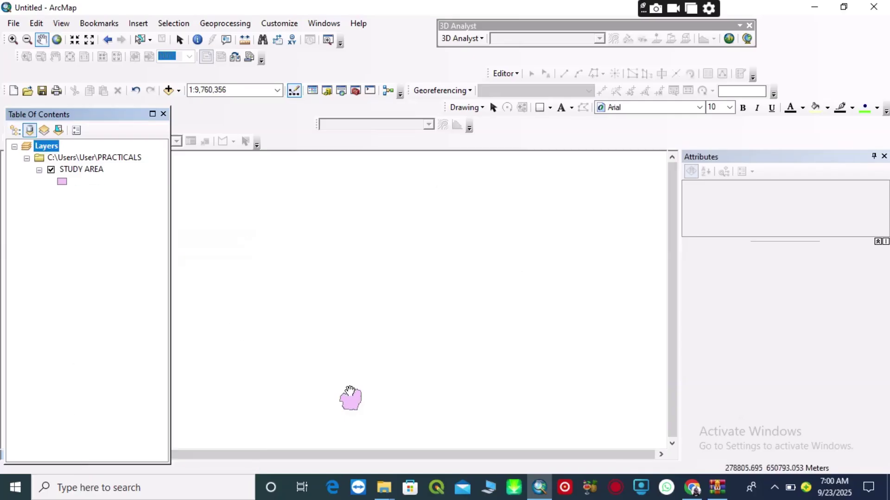
{"action": "left_click_drag", "start_coordinate": [348, 403], "coordinate": [357, 309]}
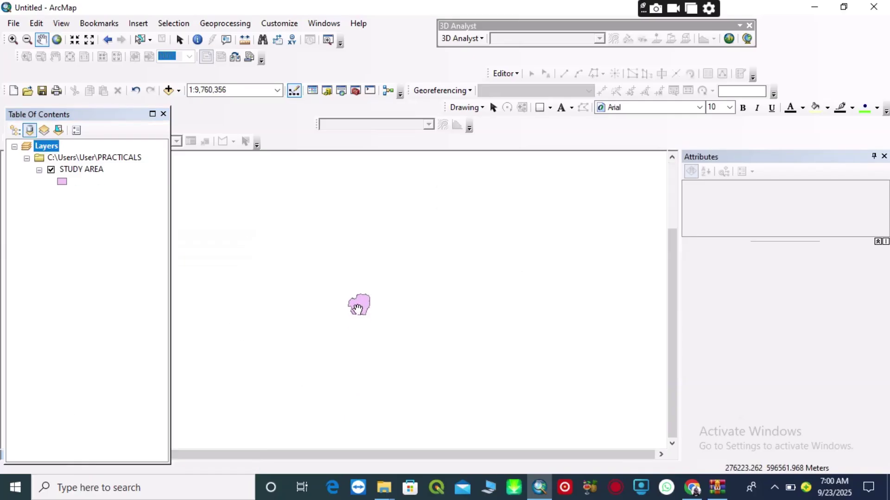
{"action": "scroll", "coordinate": [357, 309], "scroll_direction": "down", "scroll_amount": 2}
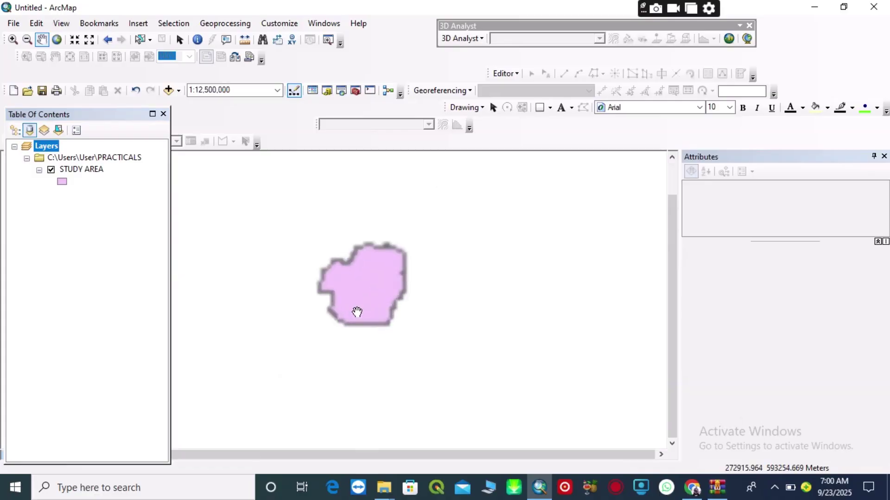
{"action": "scroll", "coordinate": [357, 312], "scroll_direction": "down", "scroll_amount": 1}
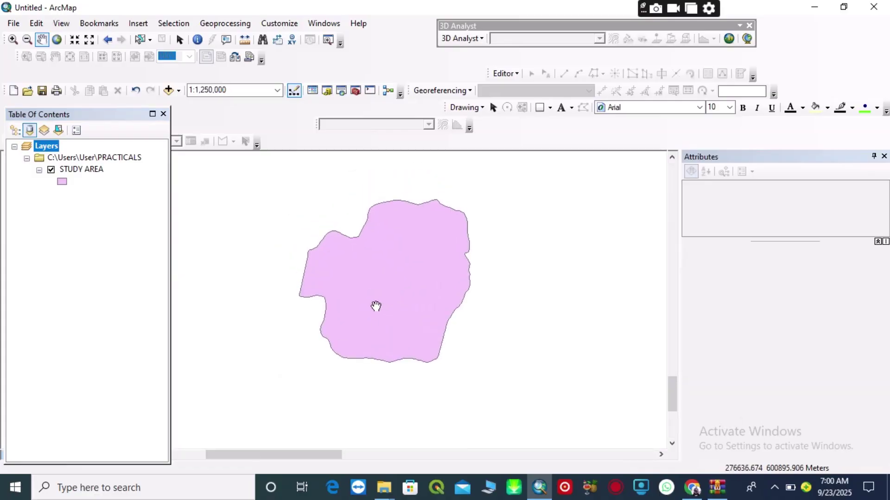
{"action": "scroll", "coordinate": [370, 289], "scroll_direction": "down", "scroll_amount": 1}
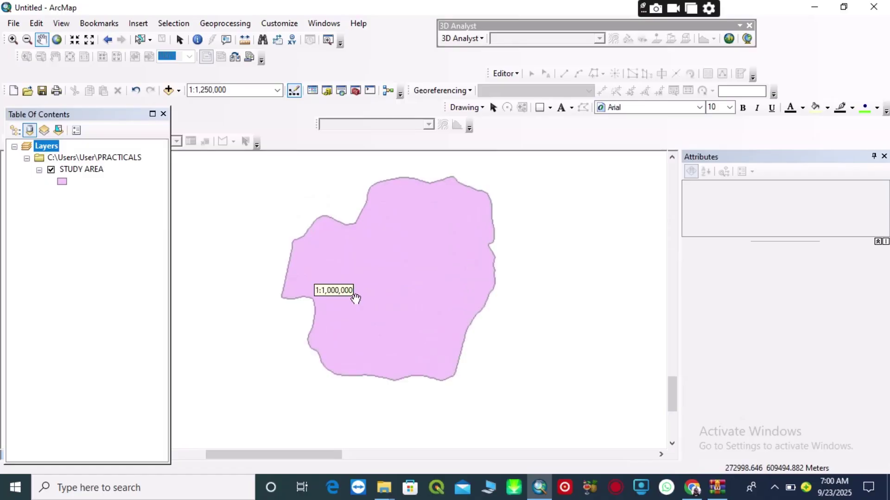
{"action": "left_click_drag", "start_coordinate": [339, 267], "coordinate": [340, 286]}
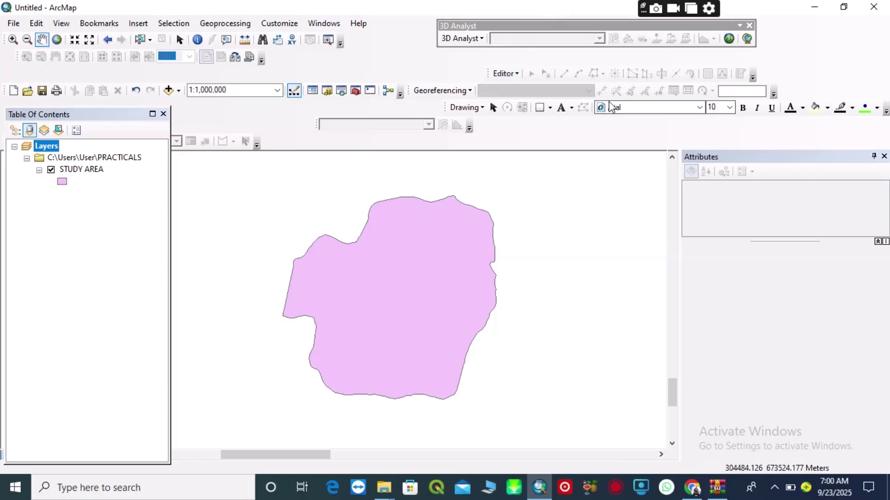
Start a new shapefile in the TUTORIA folder of the catalog.
{"action": "left_click", "coordinate": [326, 90]}
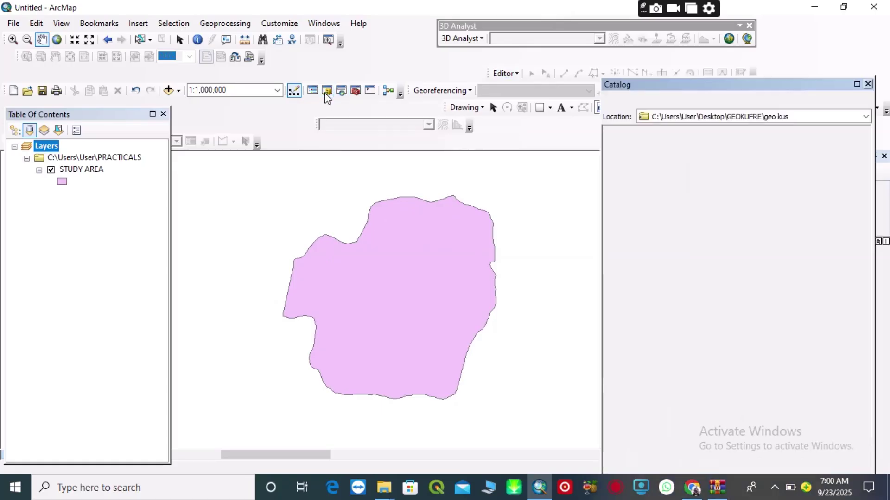
{"action": "scroll", "coordinate": [647, 139], "scroll_direction": "up", "scroll_amount": 20}
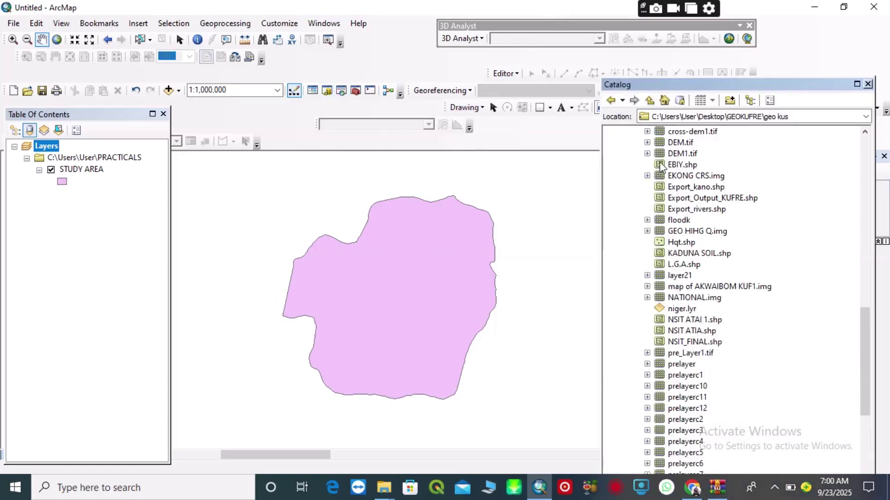
{"action": "scroll", "coordinate": [655, 165], "scroll_direction": "up", "scroll_amount": 4}
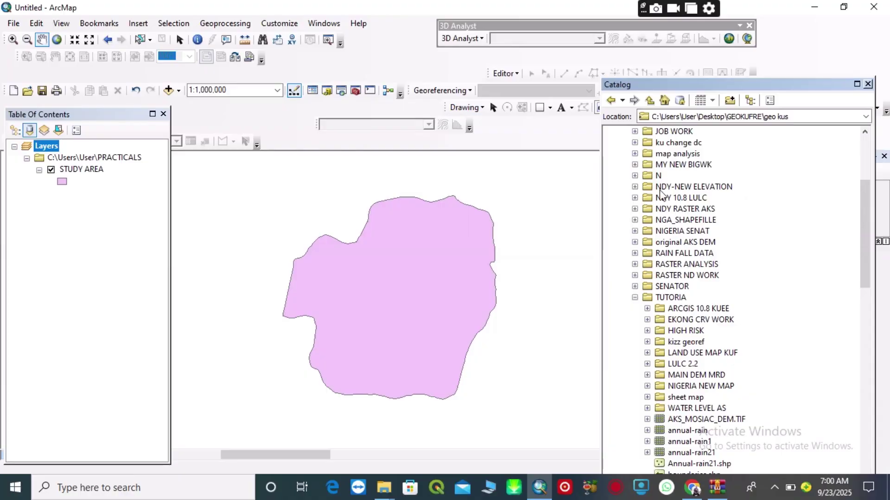
{"action": "left_click", "coordinate": [634, 298]}
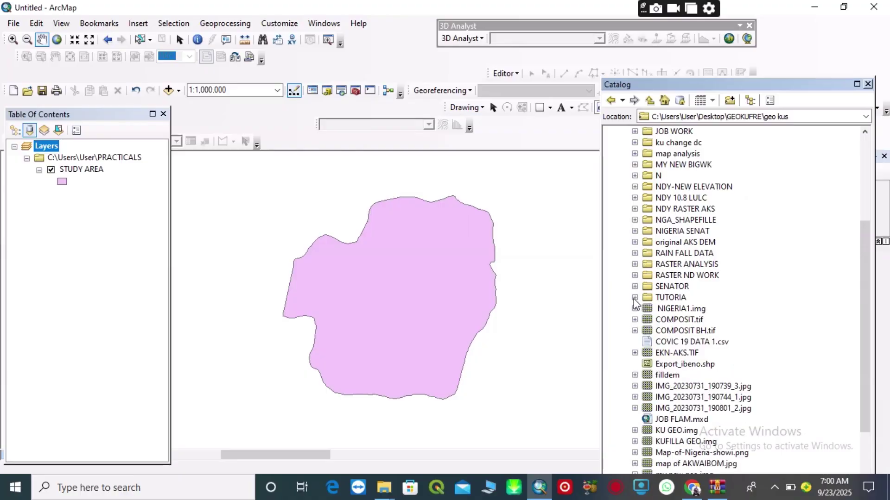
{"action": "right_click", "coordinate": [676, 298]}
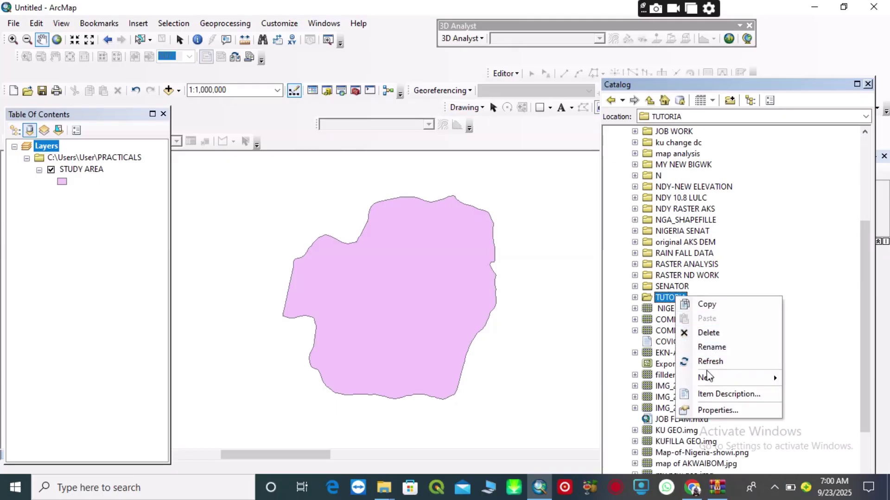
{"action": "mouse_move", "coordinate": [706, 373]}
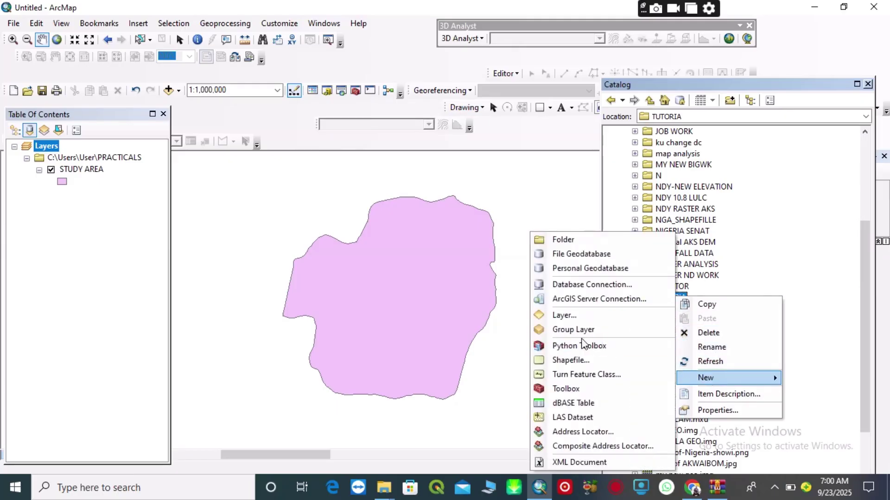
{"action": "left_click", "coordinate": [574, 361]}
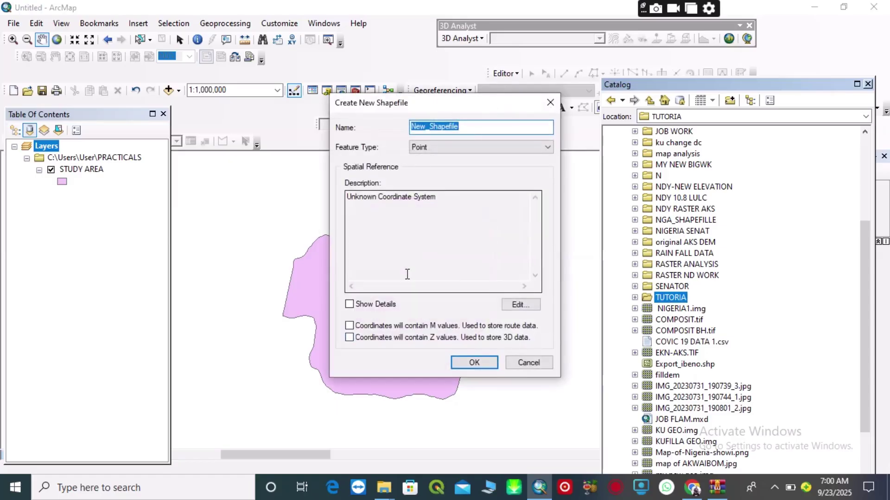
Name the new shapefile IMO SHP and set its feature type to Polygon.
{"action": "left_click", "coordinate": [461, 128]}
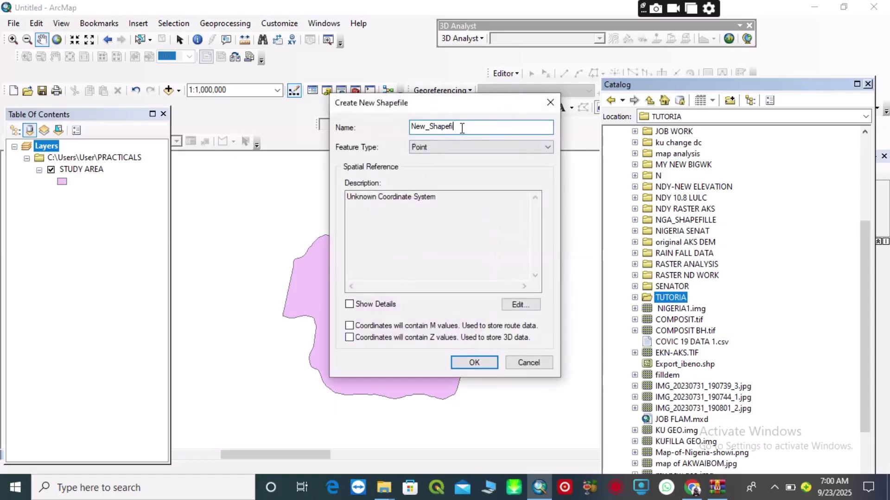
{"action": "key", "text": "BackSpace"}
{"action": "key", "text": "BackSpace"}
{"action": "key", "text": "BackSpace"}
{"action": "key", "text": "BackSpace"}
{"action": "key", "text": "BackSpace"}
{"action": "key", "text": "BackSpace"}
{"action": "key", "text": "BackSpace"}
{"action": "key", "text": "BackSpace"}
{"action": "key", "text": "BackSpace"}
{"action": "key", "text": "BackSpace"}
{"action": "key", "text": "BackSpace"}
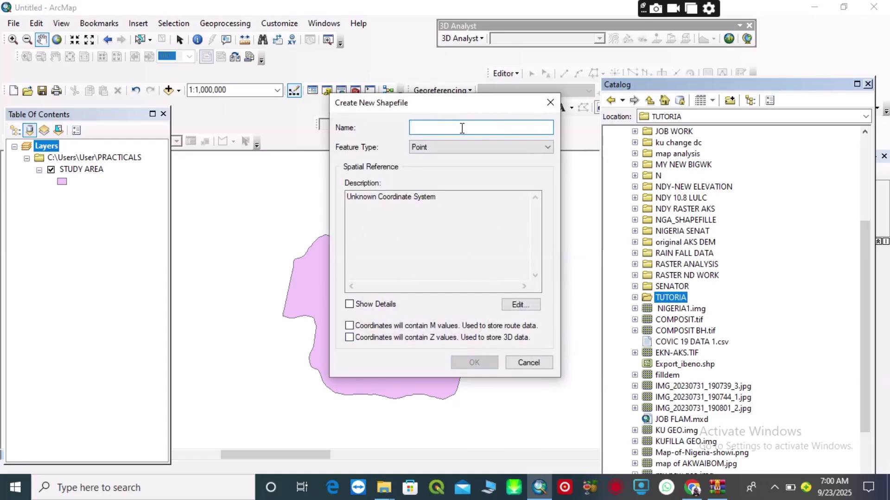
{"action": "type", "text": "l"}
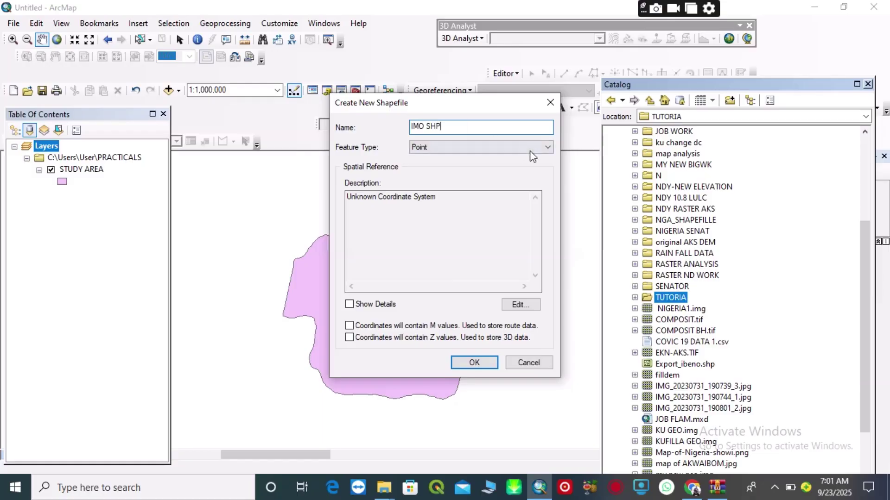
{"action": "left_click", "coordinate": [548, 147]}
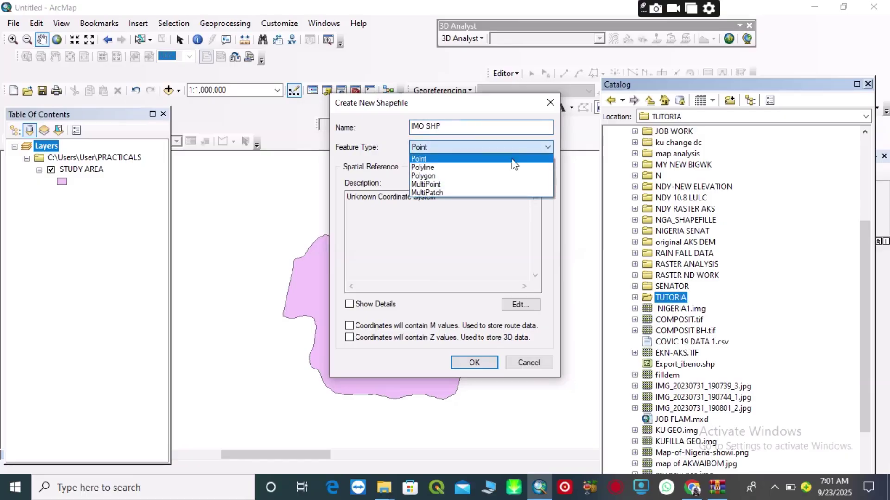
{"action": "left_click", "coordinate": [443, 179]}
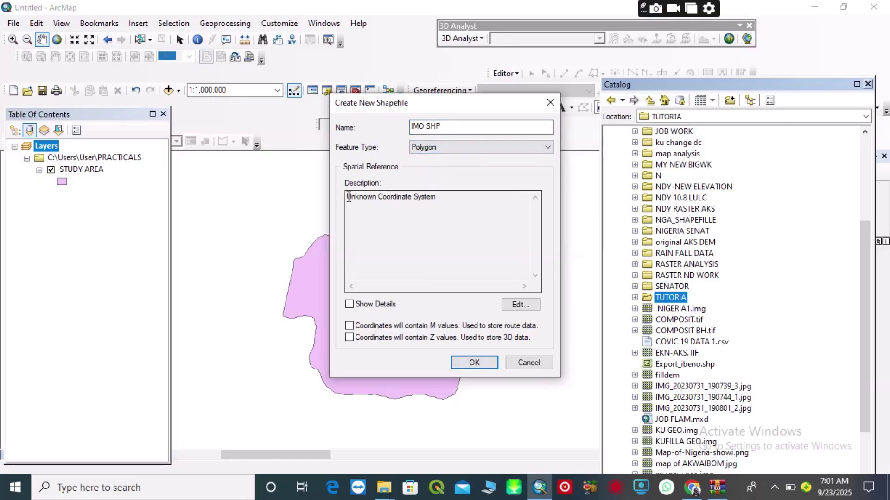
Set the new shapefile's coordinate system to the geographic World system WGS 1984 and create the shapefile.
{"action": "left_click_drag", "start_coordinate": [348, 198], "coordinate": [456, 204]}
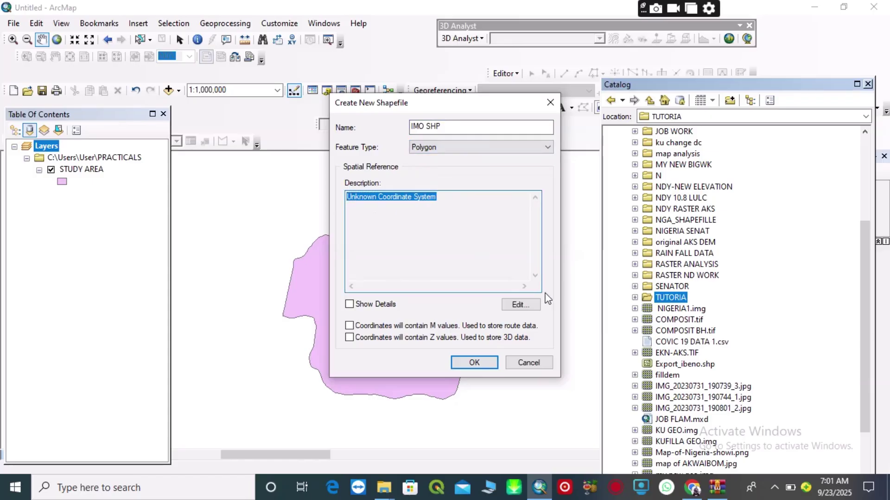
{"action": "left_click", "coordinate": [529, 305]}
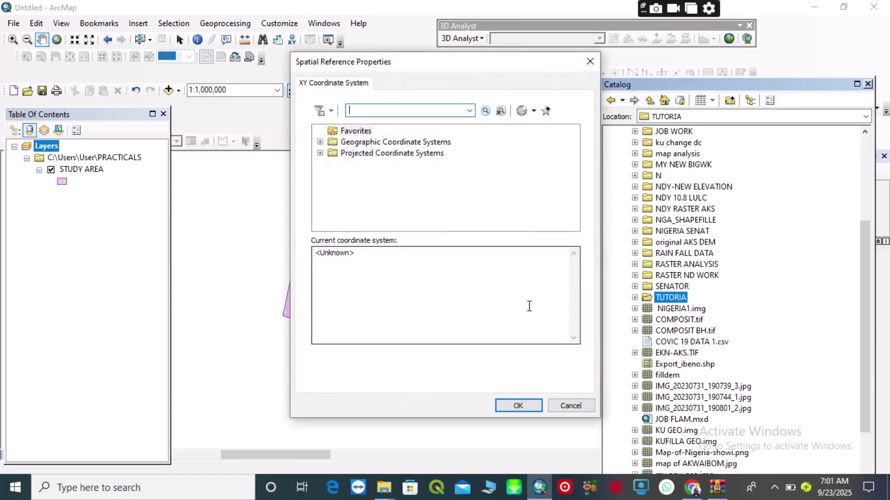
{"action": "left_click", "coordinate": [319, 142]}
{"action": "scroll", "coordinate": [362, 189], "scroll_direction": "down", "scroll_amount": 3}
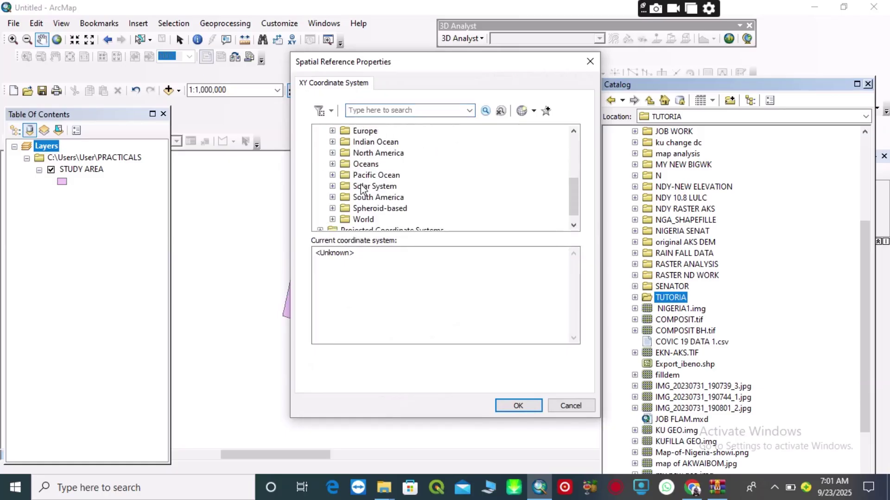
{"action": "scroll", "coordinate": [362, 189], "scroll_direction": "down", "scroll_amount": 1}
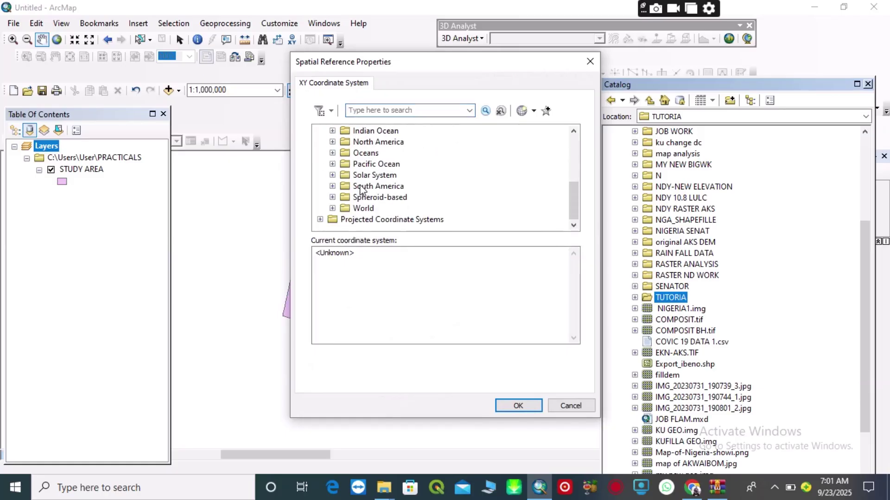
{"action": "left_click", "coordinate": [333, 208]}
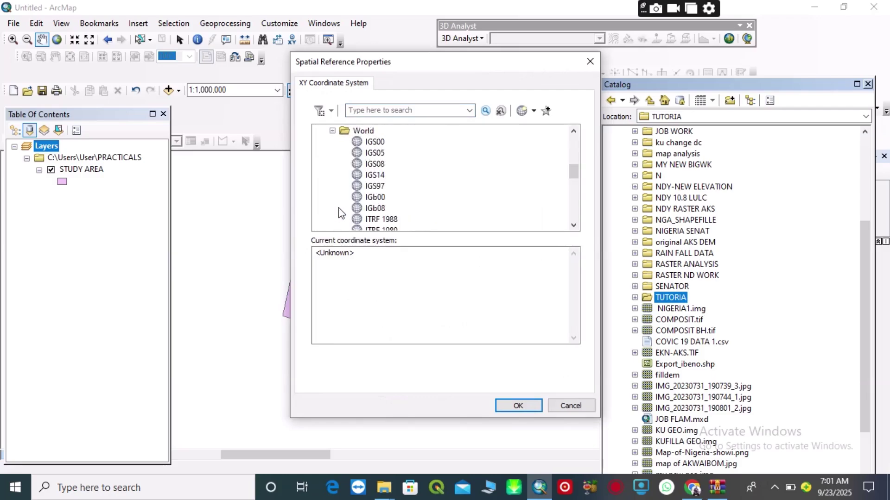
{"action": "scroll", "coordinate": [338, 209], "scroll_direction": "down", "scroll_amount": 9}
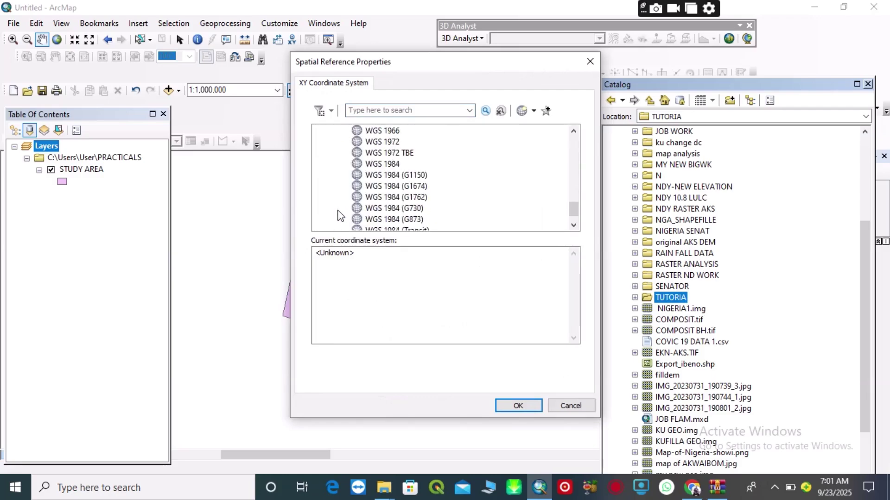
{"action": "scroll", "coordinate": [343, 204], "scroll_direction": "up", "scroll_amount": 3}
{"action": "scroll", "coordinate": [353, 197], "scroll_direction": "down", "scroll_amount": 4}
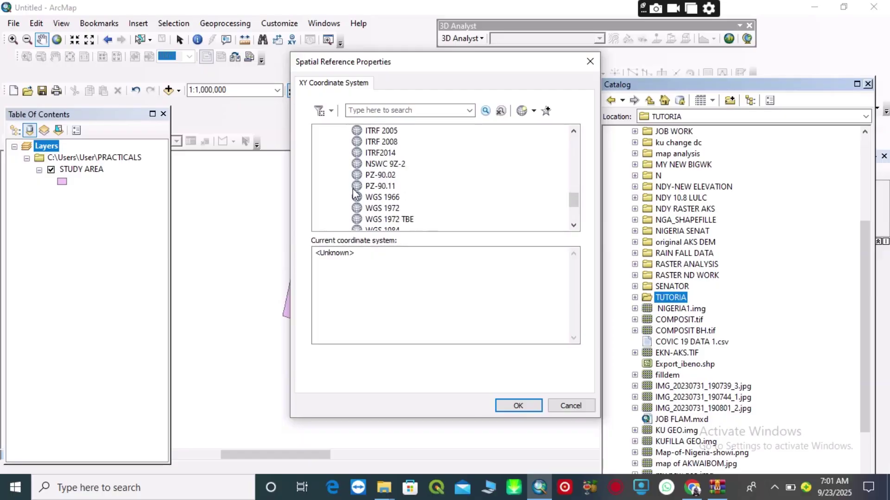
{"action": "scroll", "coordinate": [353, 199], "scroll_direction": "up", "scroll_amount": 1}
{"action": "scroll", "coordinate": [353, 199], "scroll_direction": "up", "scroll_amount": 1}
{"action": "scroll", "coordinate": [353, 198], "scroll_direction": "down", "scroll_amount": 1}
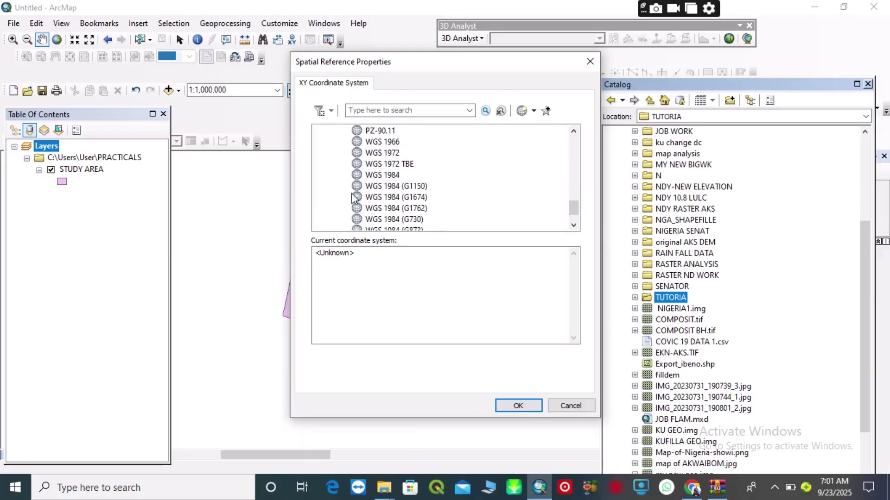
{"action": "left_click", "coordinate": [382, 175]}
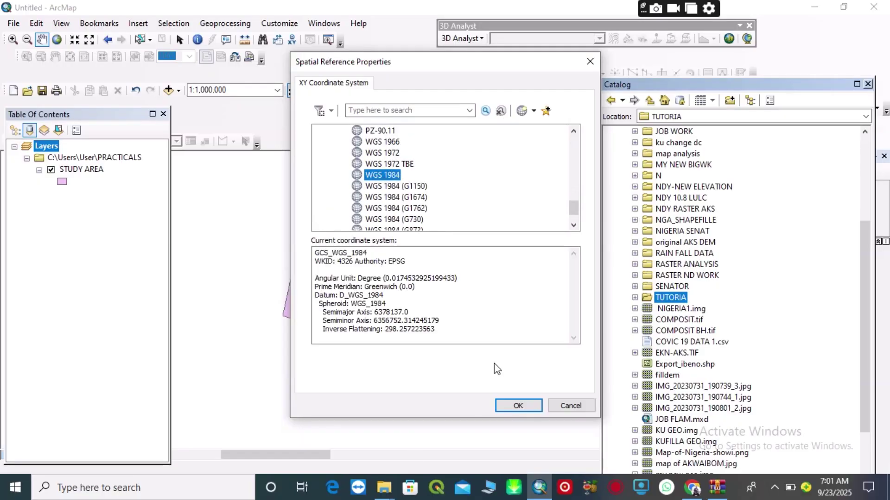
{"action": "left_click", "coordinate": [517, 406]}
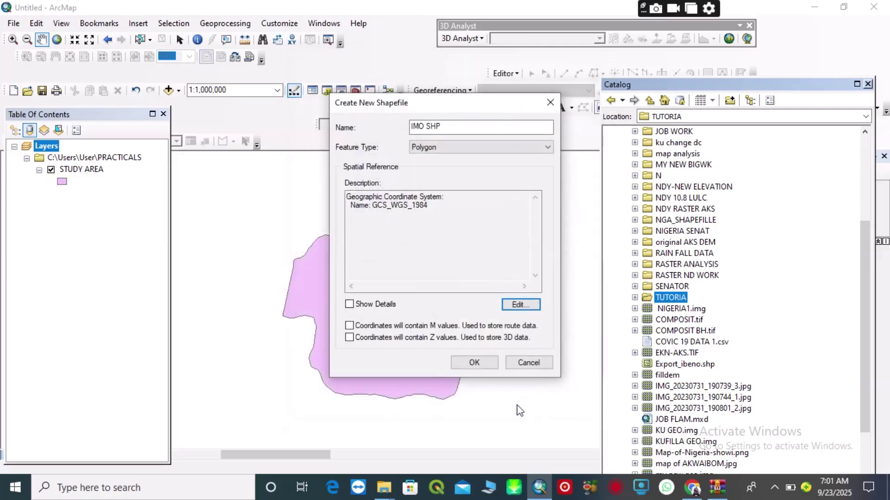
{"action": "left_click", "coordinate": [479, 360]}
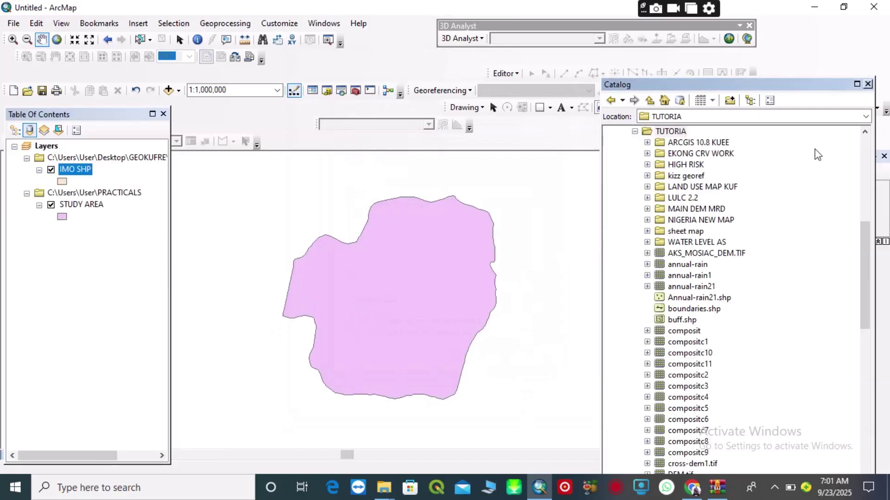
Close the catalog, then hide the STUDY AREA layer briefly and show it again.
{"action": "left_click", "coordinate": [868, 85]}
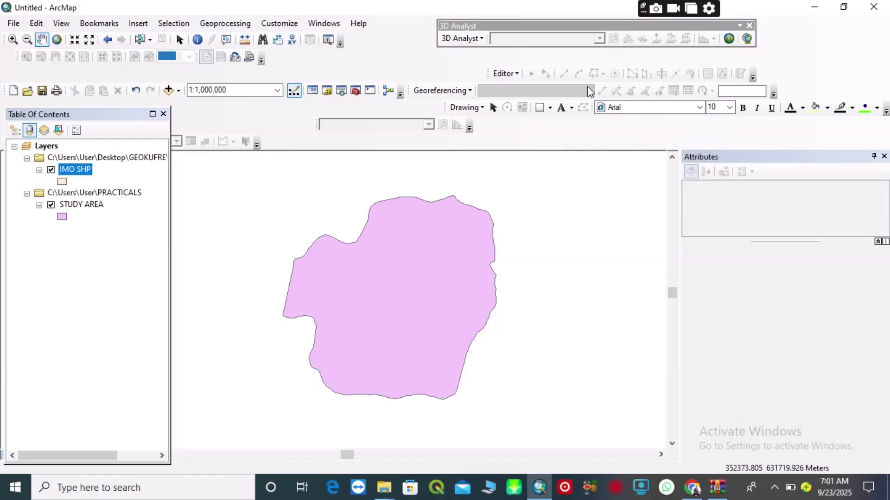
{"action": "left_click", "coordinate": [51, 206]}
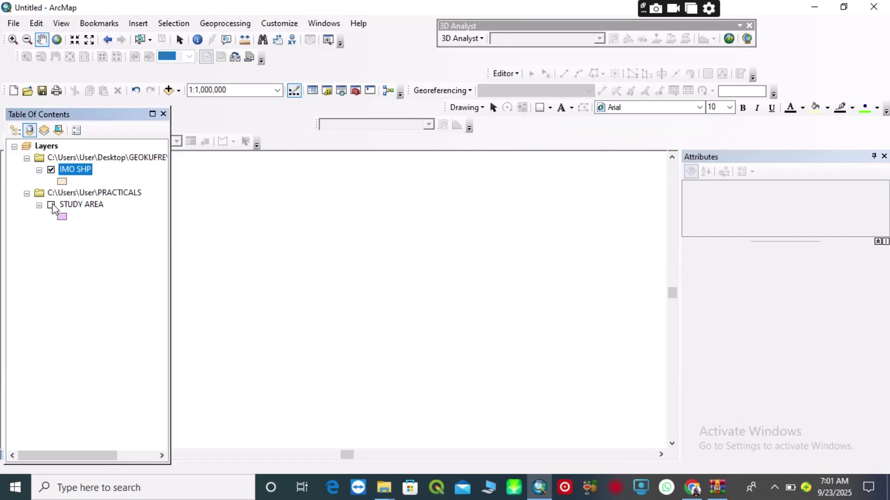
{"action": "left_click", "coordinate": [51, 205]}
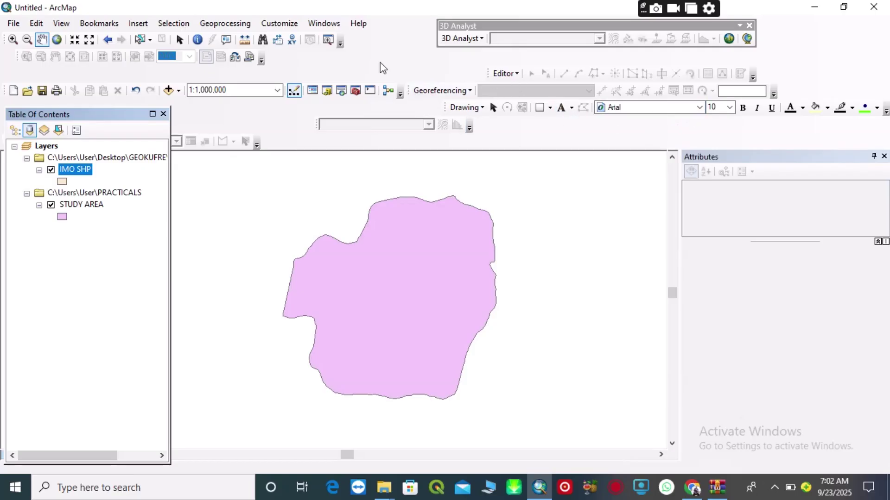
Start an edit session on the IMO SHP layer.
{"action": "left_click", "coordinate": [505, 73]}
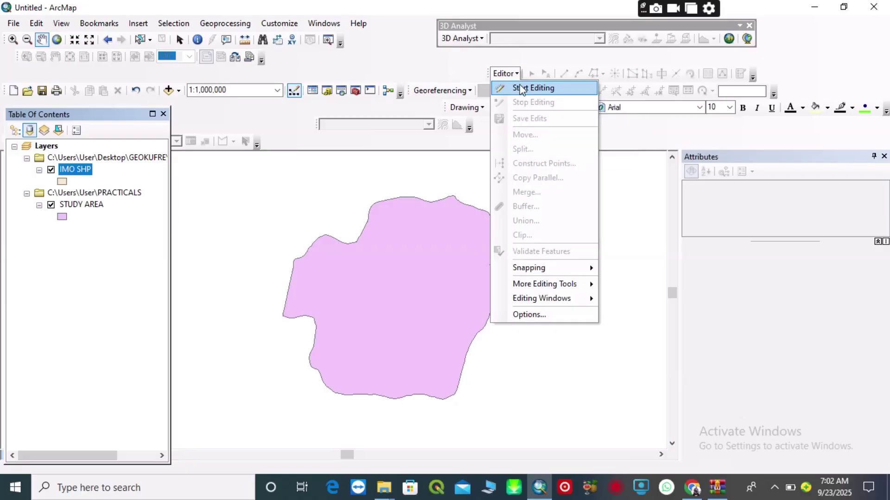
{"action": "left_click", "coordinate": [522, 89]}
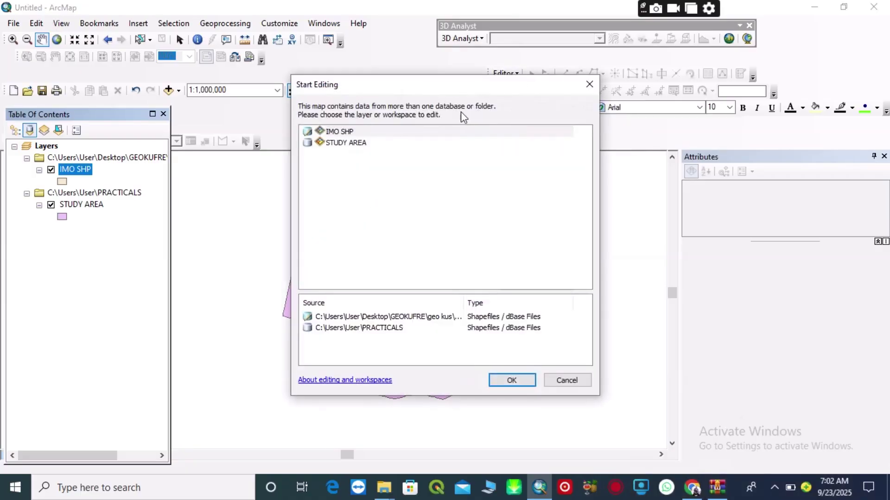
{"action": "left_click", "coordinate": [331, 131]}
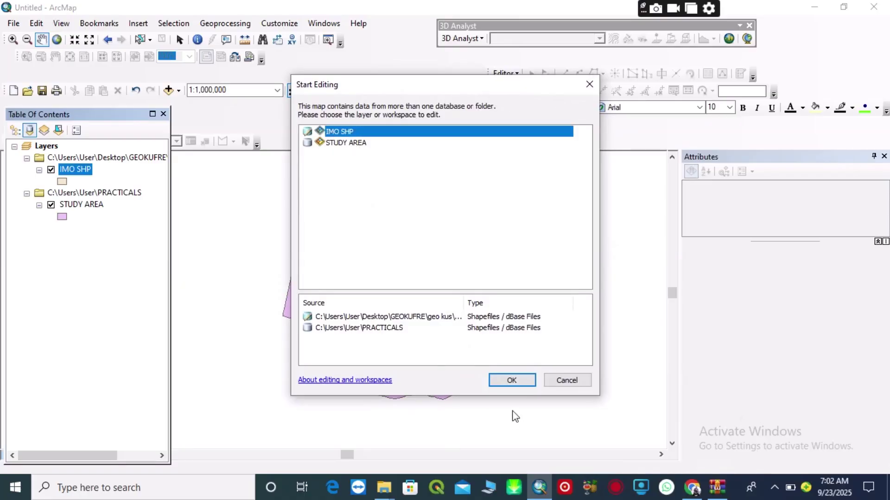
{"action": "left_click", "coordinate": [512, 380]}
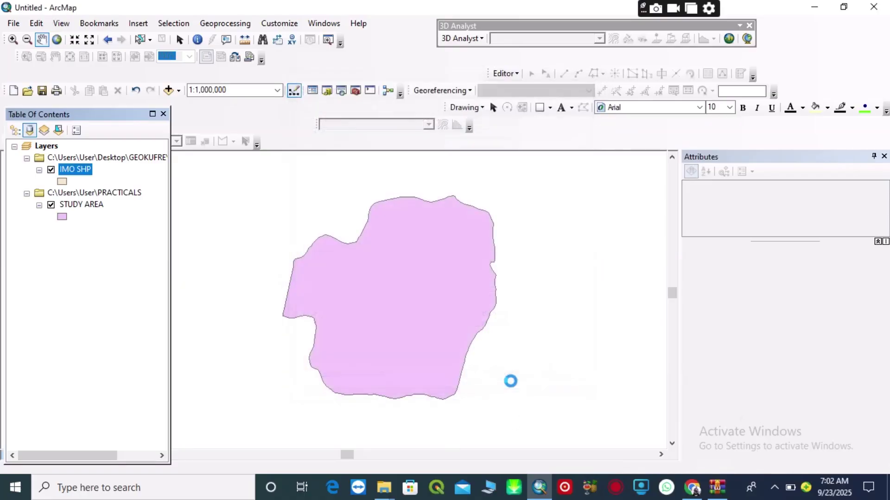
Show the Create Features window and choose the IMO SHP template with the Polygon construction tool.
{"action": "left_click", "coordinate": [513, 73]}
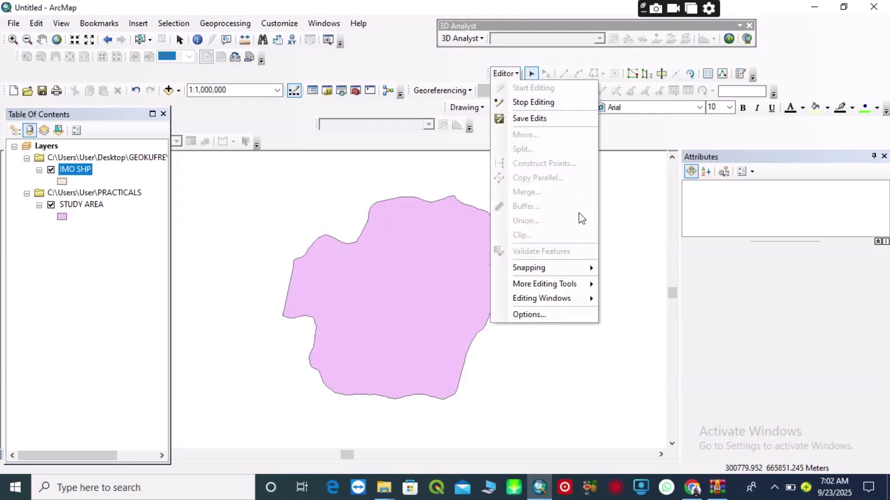
{"action": "mouse_move", "coordinate": [589, 299]}
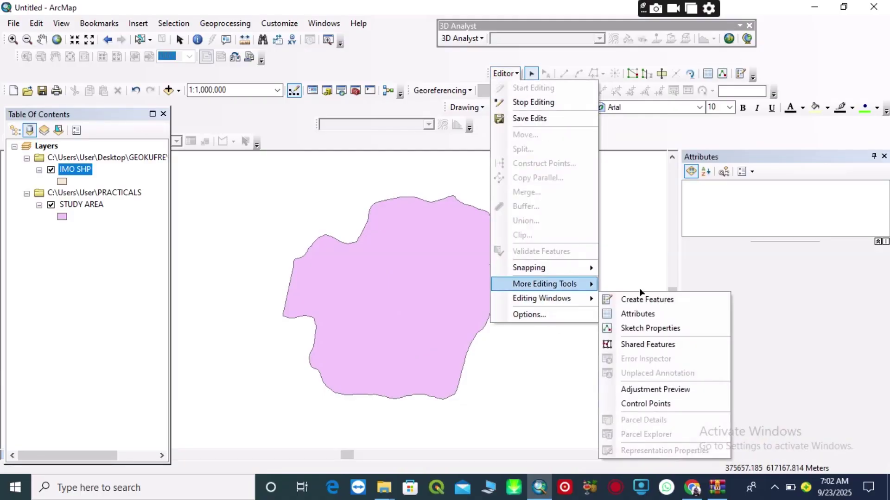
{"action": "mouse_move", "coordinate": [579, 284]}
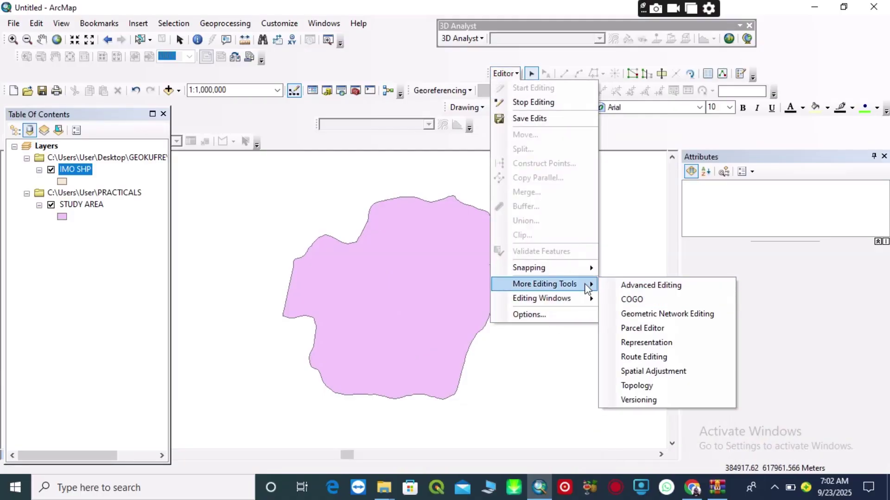
{"action": "mouse_move", "coordinate": [572, 300]}
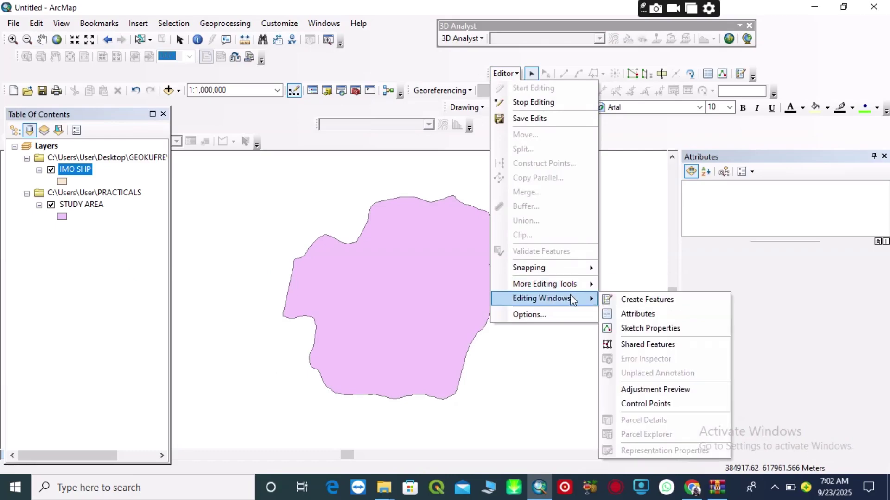
{"action": "left_click", "coordinate": [629, 299]}
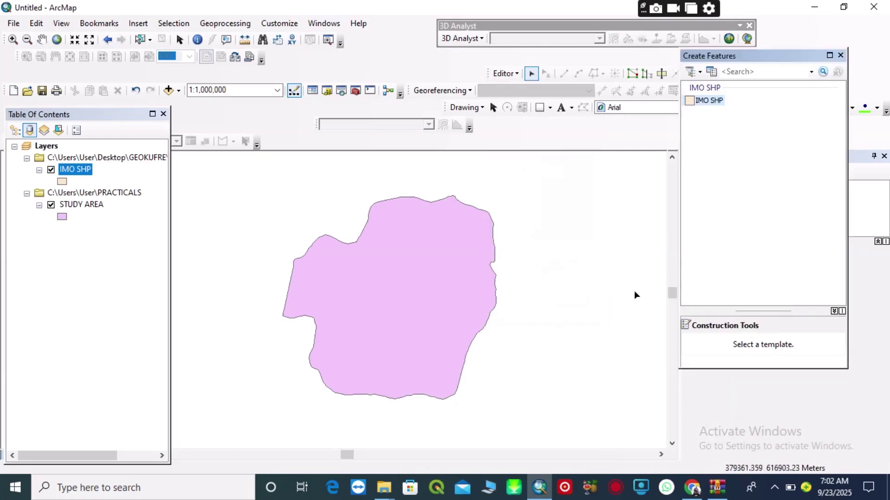
{"action": "left_click", "coordinate": [688, 102]}
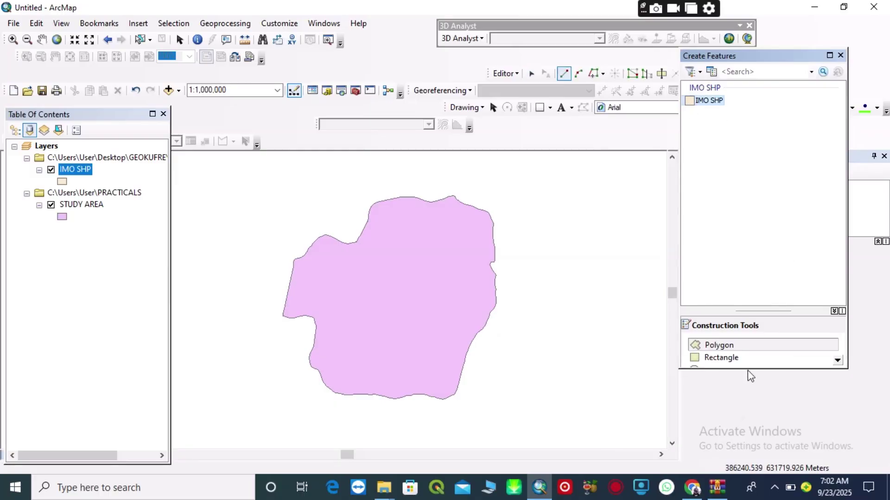
{"action": "left_click", "coordinate": [745, 346]}
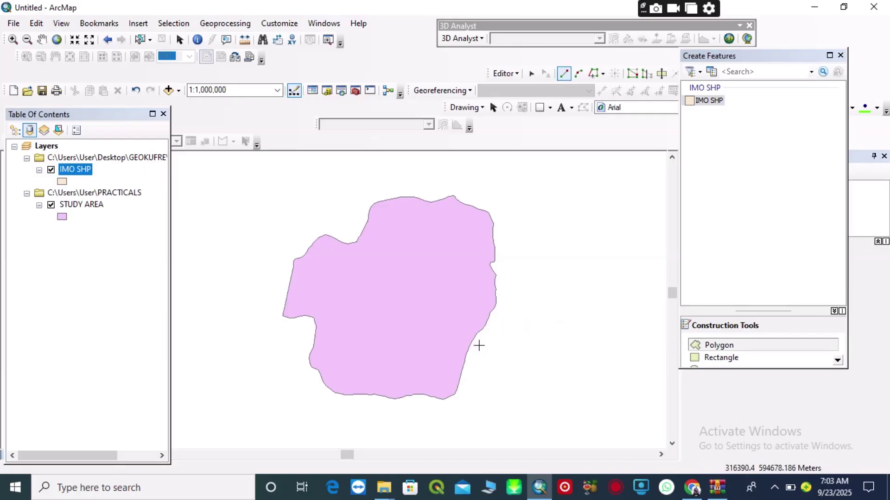
Digitize a closed IMO SHP polygon just outside the STUDY AREA boundary, starting at its lower right edge and going clockwise, and finish the sketch.
{"action": "left_click", "coordinate": [480, 347]}
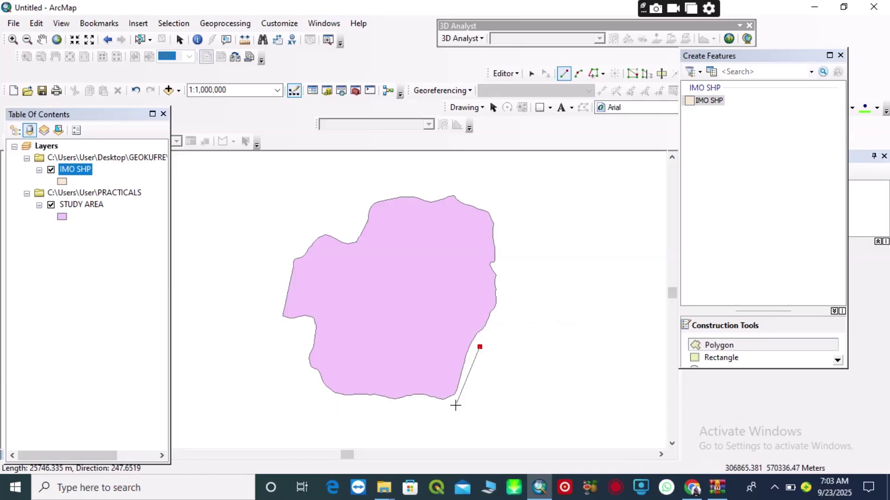
{"action": "left_click", "coordinate": [455, 405]}
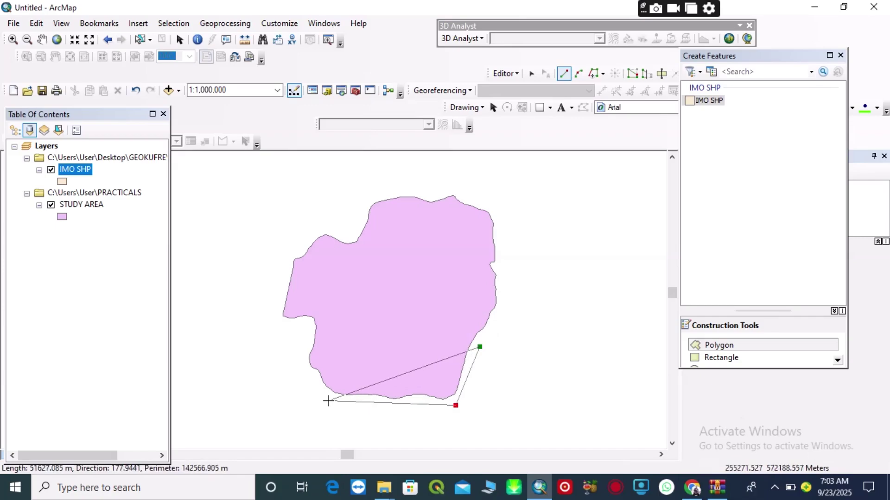
{"action": "left_click", "coordinate": [328, 401]}
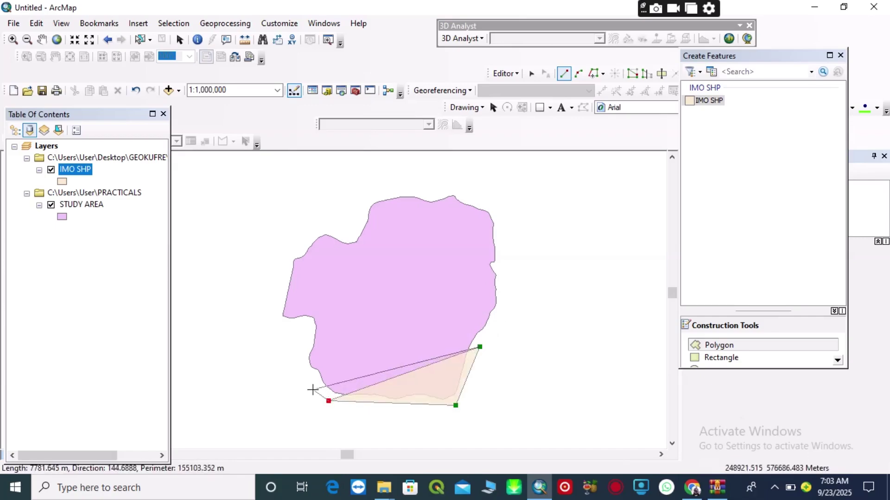
{"action": "left_click", "coordinate": [307, 382]}
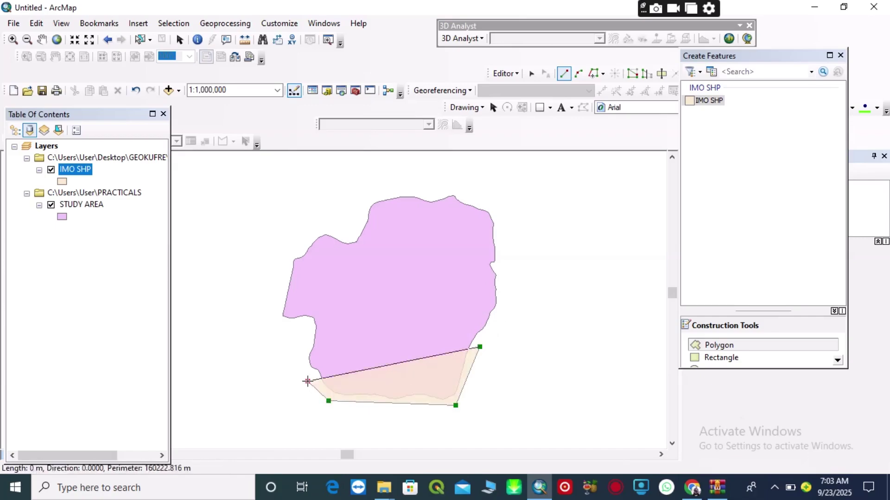
{"action": "left_click", "coordinate": [306, 335]}
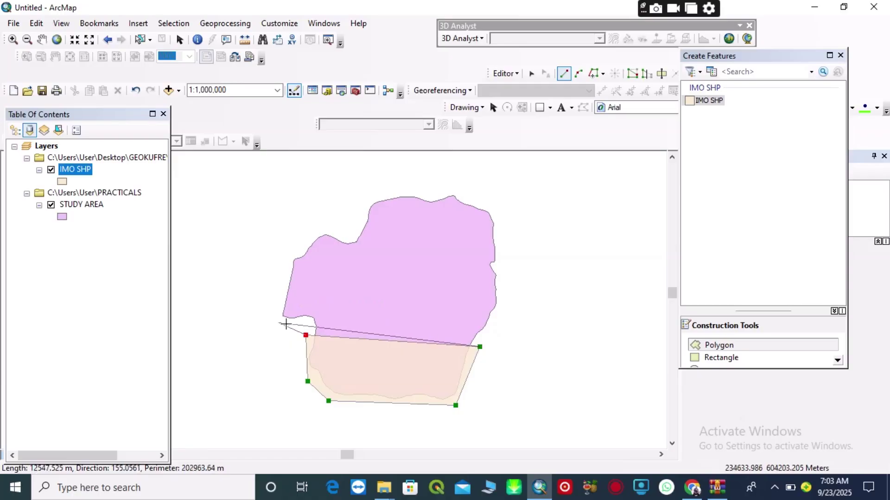
{"action": "left_click", "coordinate": [278, 322]}
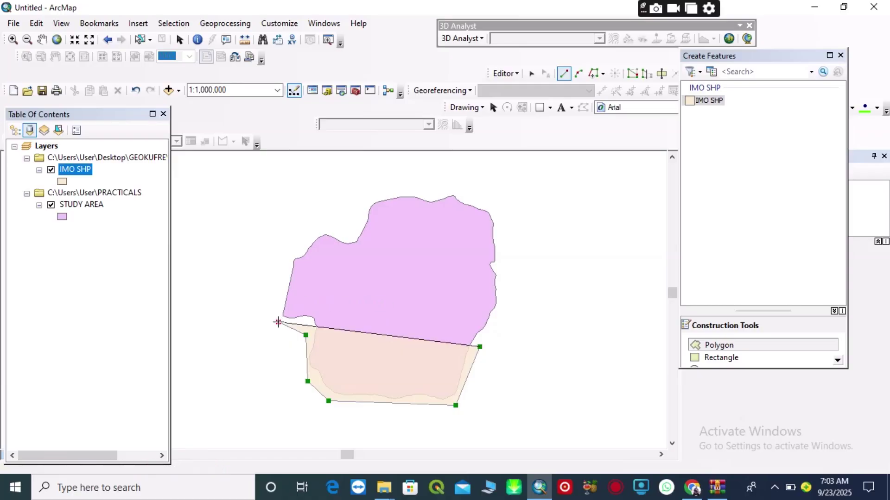
{"action": "left_click", "coordinate": [287, 255]}
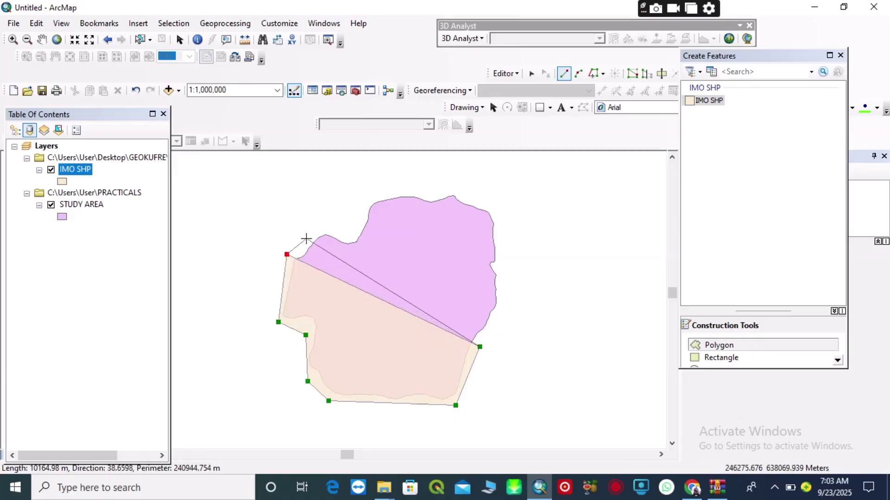
{"action": "left_click", "coordinate": [306, 238]}
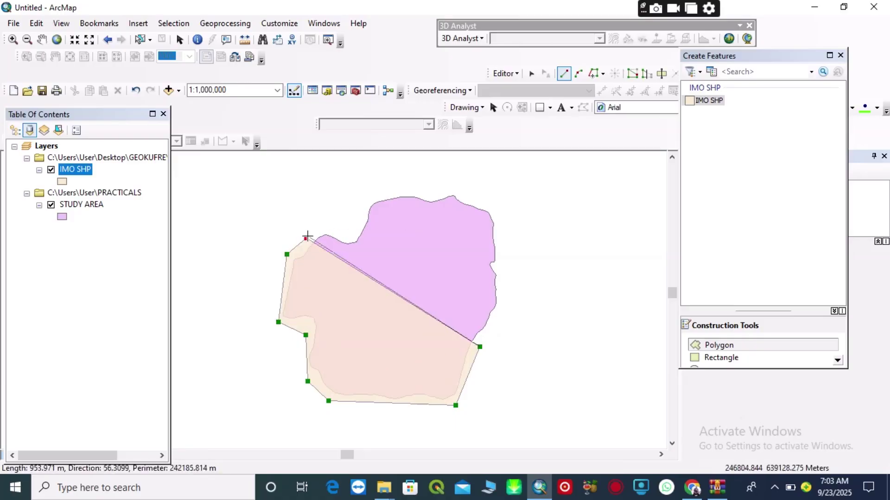
{"action": "left_click", "coordinate": [332, 227]}
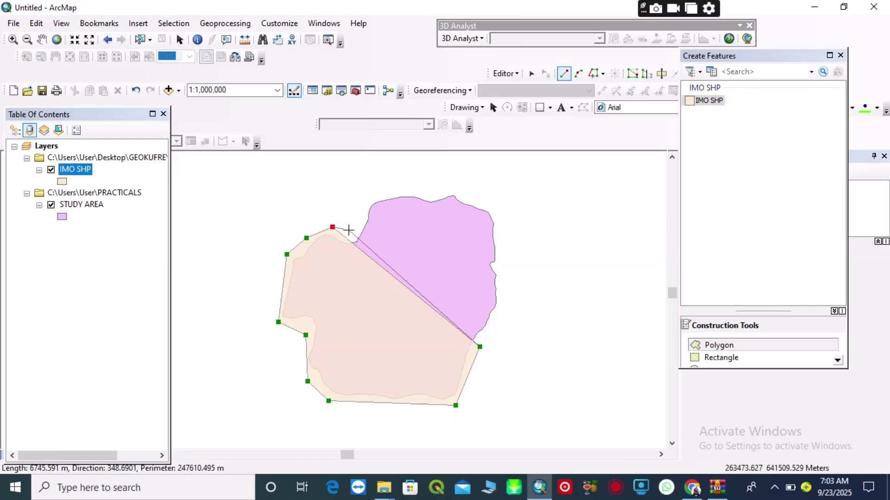
{"action": "left_click", "coordinate": [350, 230]}
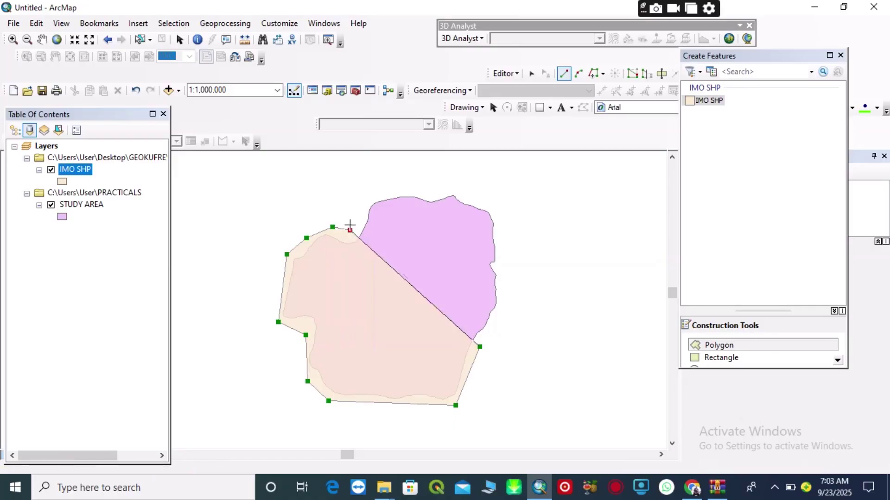
{"action": "left_click", "coordinate": [376, 191]}
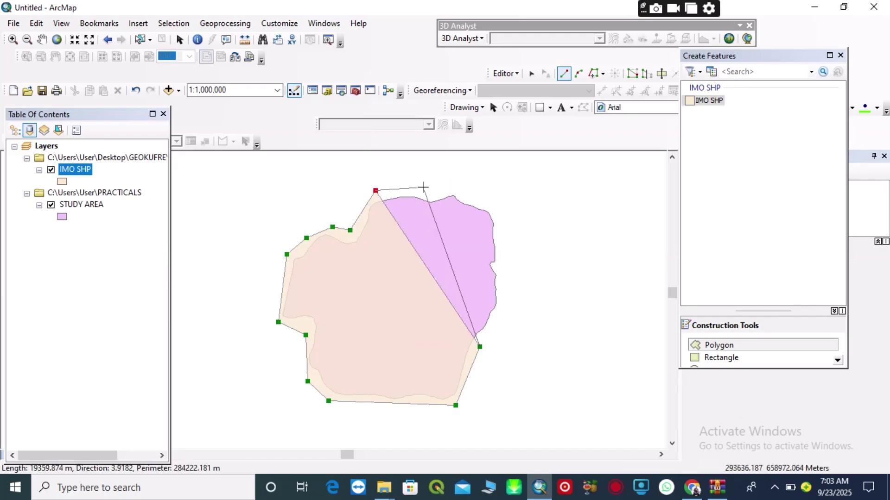
{"action": "left_click", "coordinate": [423, 187]}
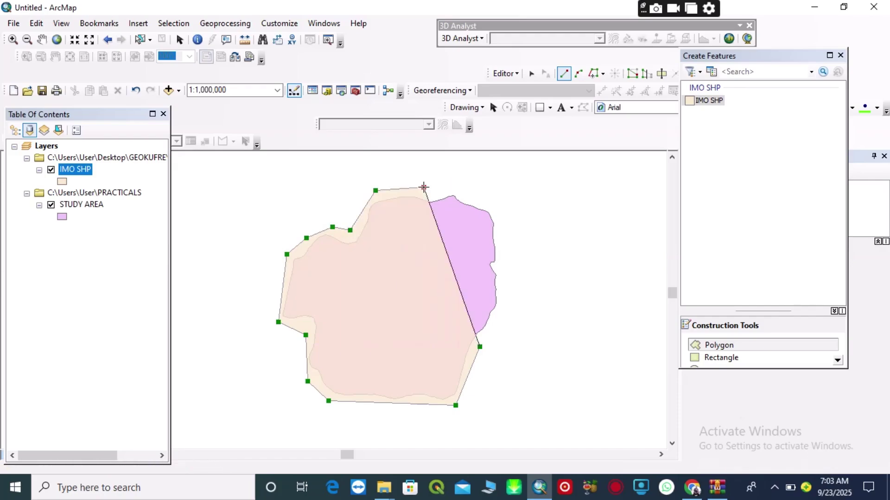
{"action": "left_click", "coordinate": [469, 194]}
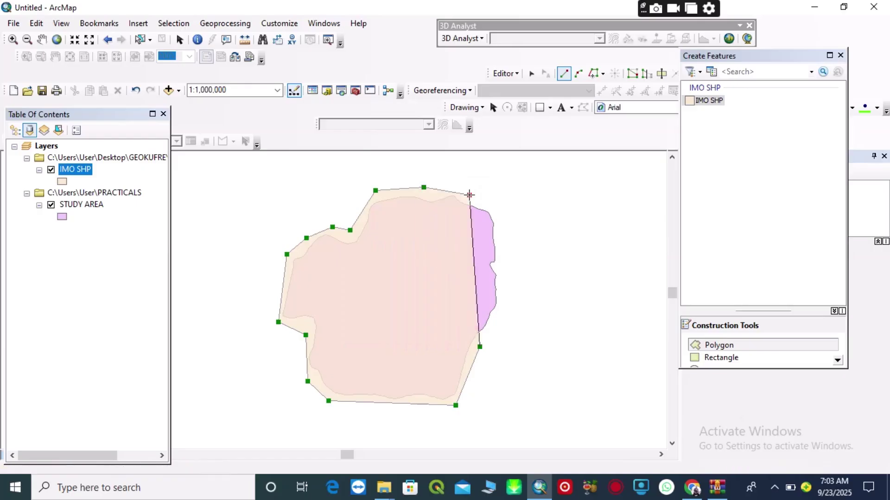
{"action": "left_click", "coordinate": [507, 218]}
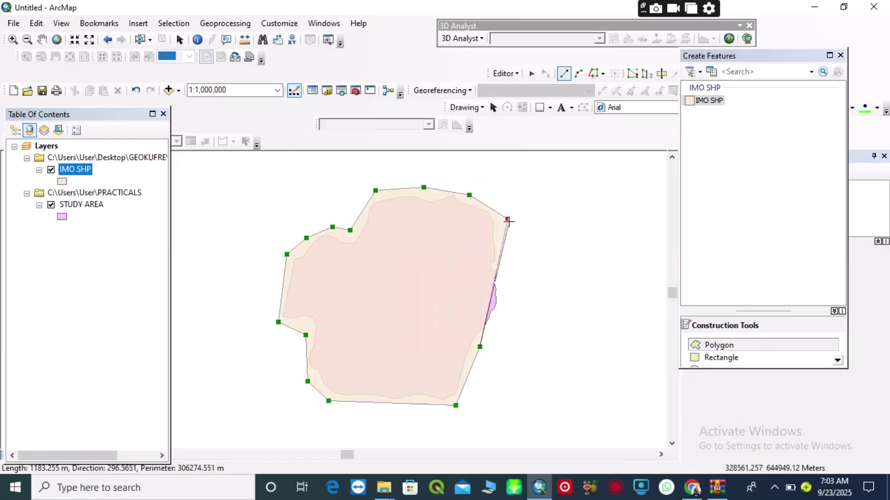
{"action": "left_click", "coordinate": [512, 264]}
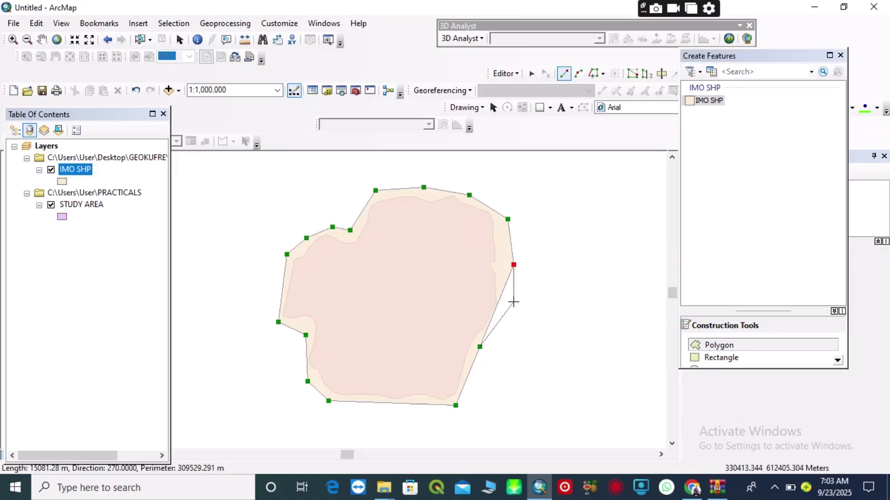
{"action": "left_click", "coordinate": [501, 326]}
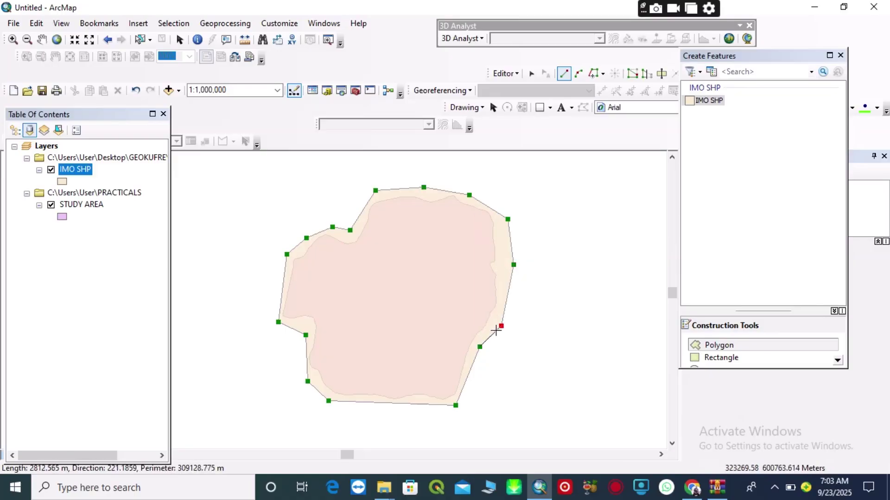
{"action": "left_click", "coordinate": [488, 340]}
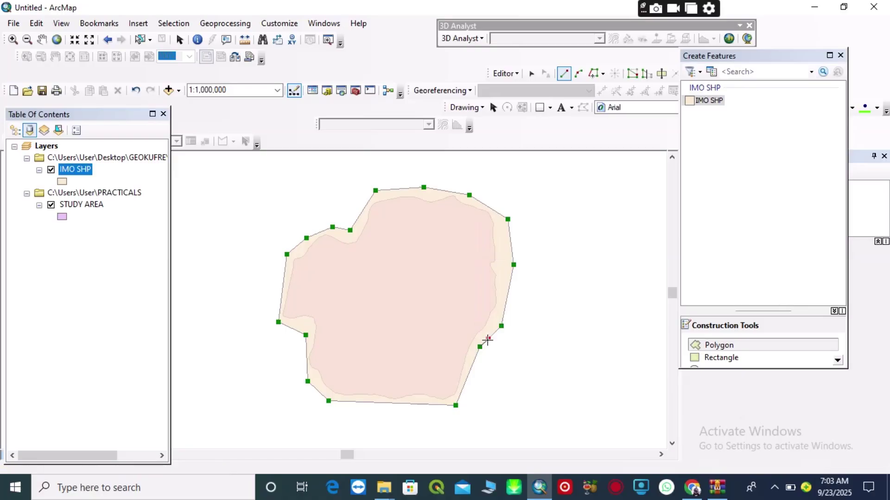
{"action": "left_click", "coordinate": [479, 346]}
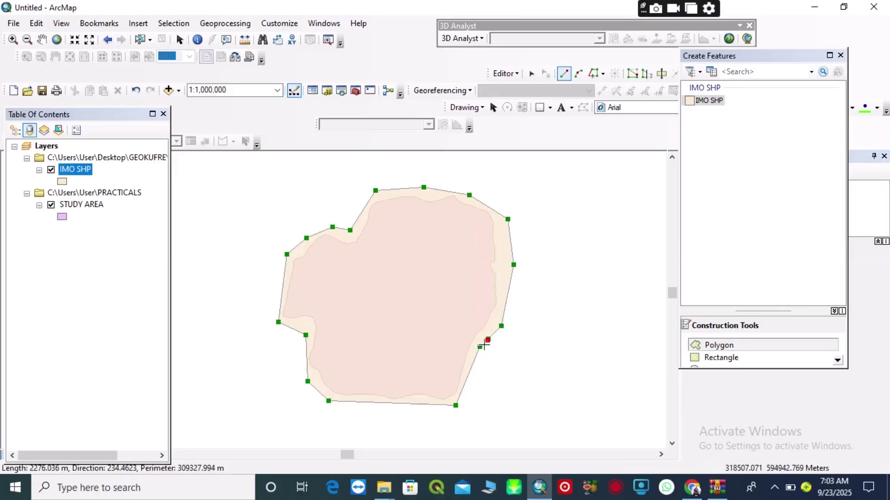
{"action": "left_click", "coordinate": [484, 343]}
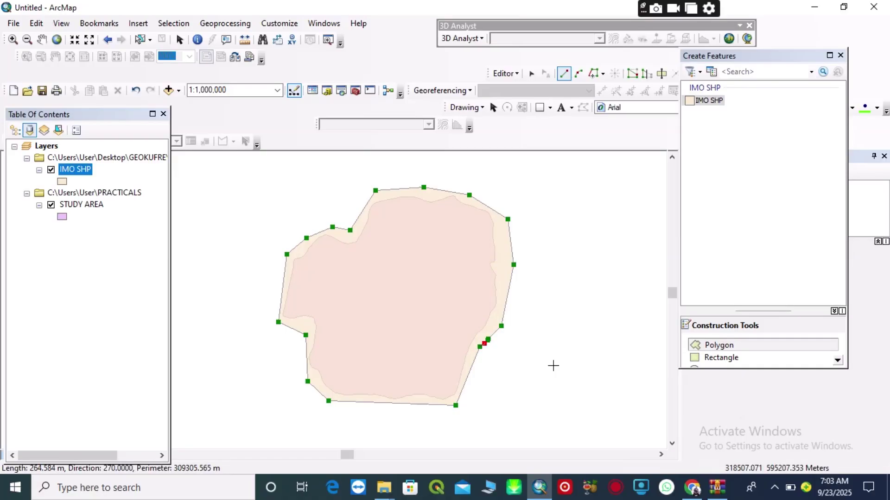
{"action": "key", "text": "F2"}
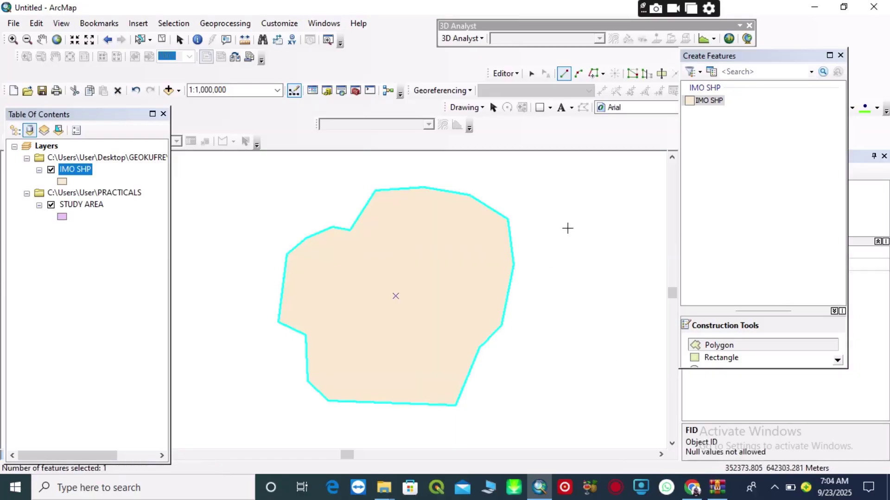
Save the edits made to the IMO SHP layer and stop the edit session.
{"action": "left_click", "coordinate": [520, 76]}
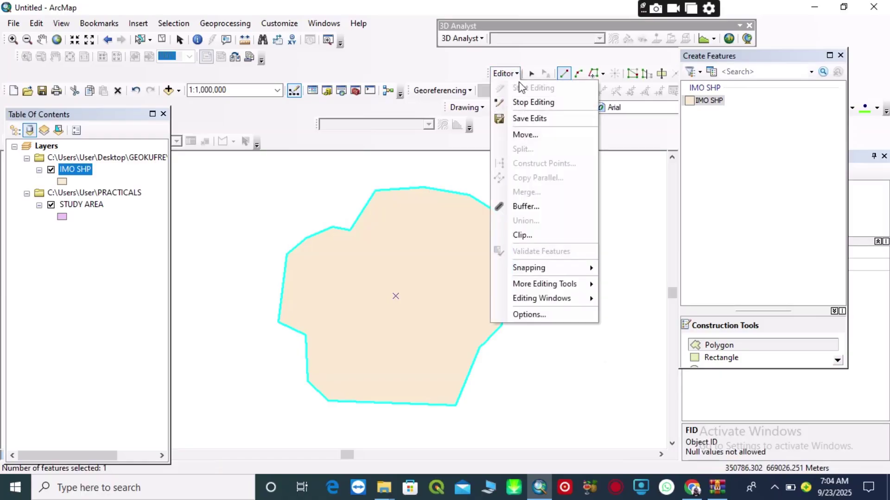
{"action": "left_click", "coordinate": [536, 120]}
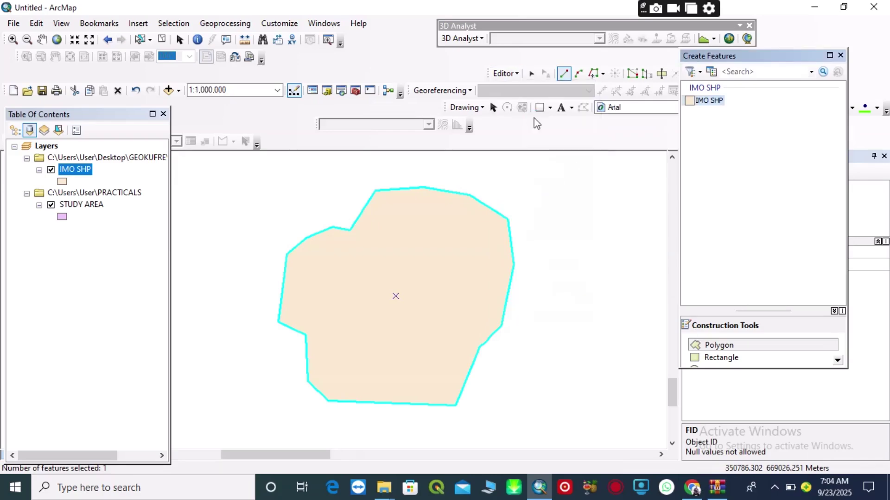
{"action": "left_click", "coordinate": [517, 75]}
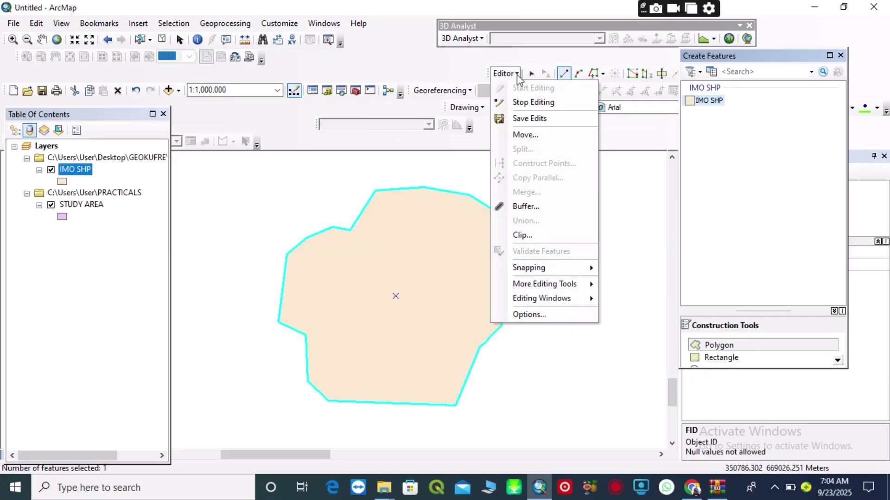
{"action": "left_click", "coordinate": [532, 103]}
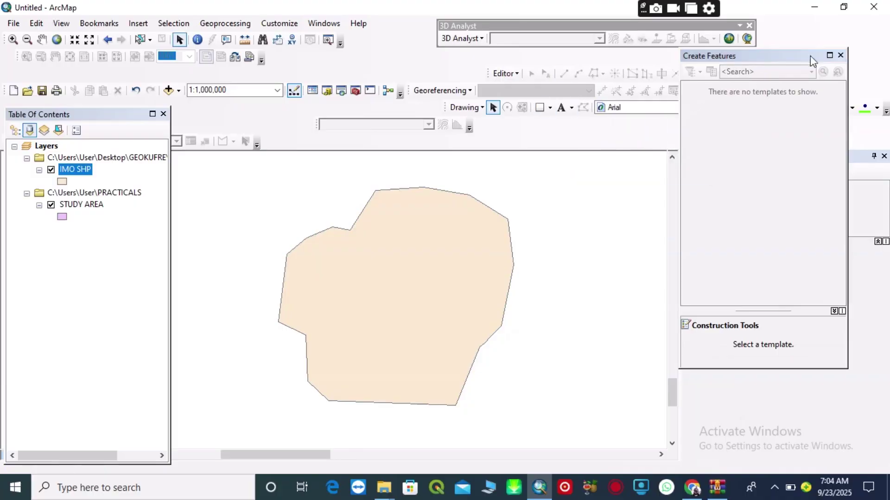
Close the Create Features window and remove the STUDY AREA layer from the map.
{"action": "left_click", "coordinate": [840, 55]}
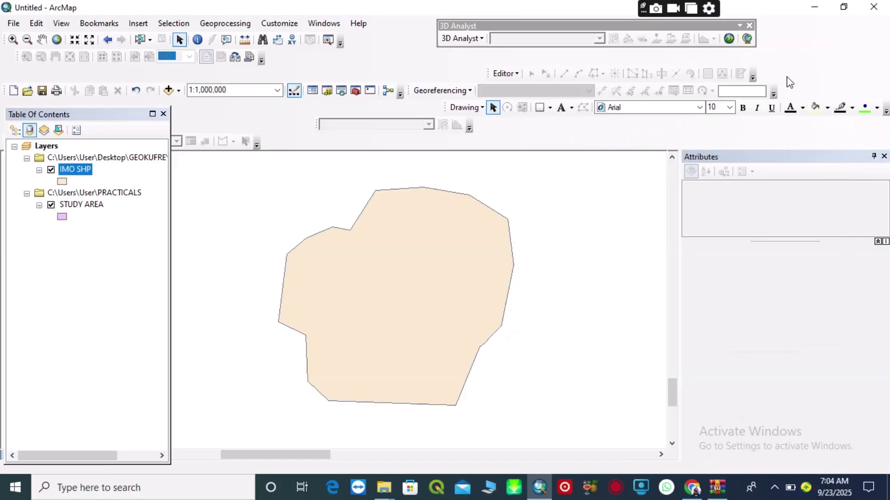
{"action": "left_click", "coordinate": [51, 205]}
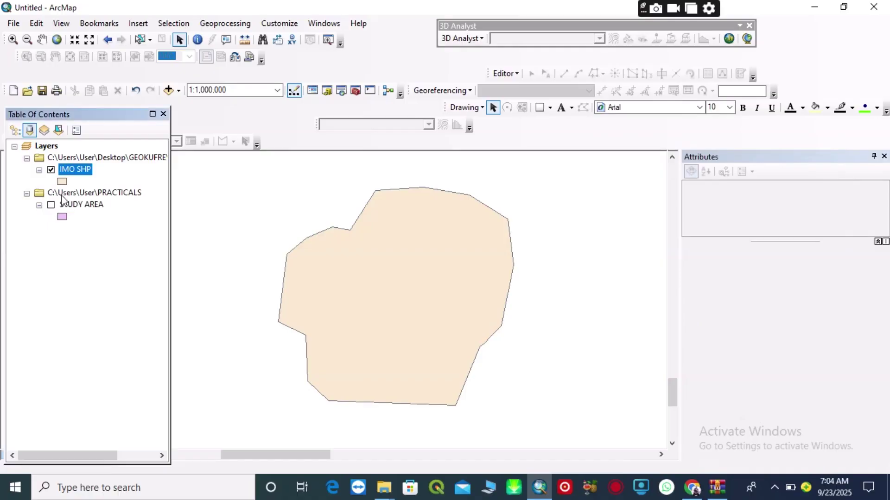
{"action": "left_click", "coordinate": [83, 205]}
{"action": "right_click", "coordinate": [83, 206]}
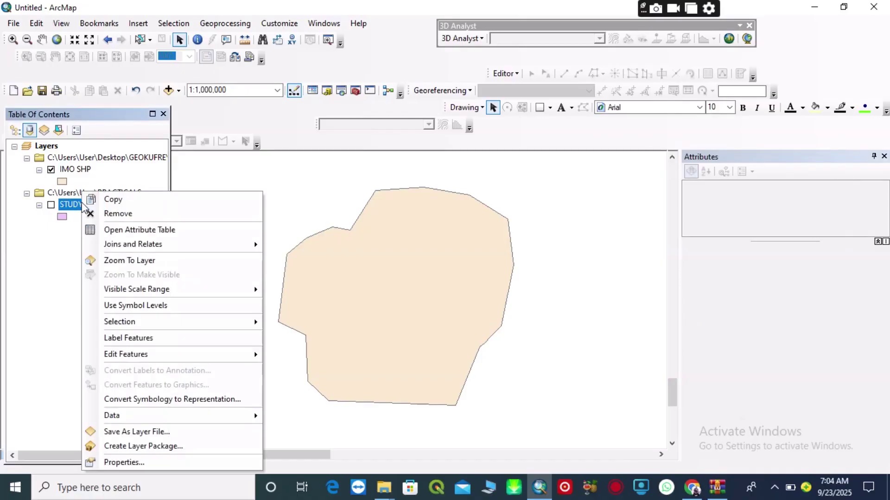
{"action": "left_click", "coordinate": [116, 215]}
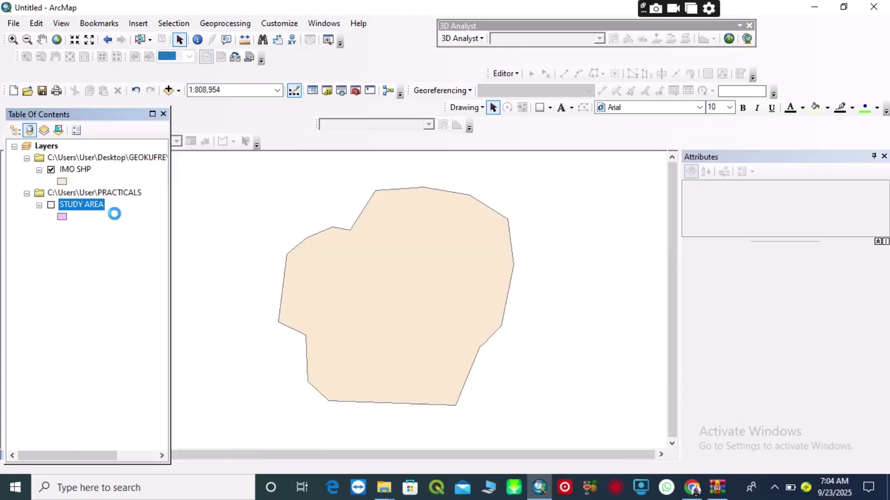
Start exporting the data of the IMO SHP layer and browse for the output feature class location.
{"action": "left_click", "coordinate": [71, 173]}
{"action": "right_click", "coordinate": [71, 173]}
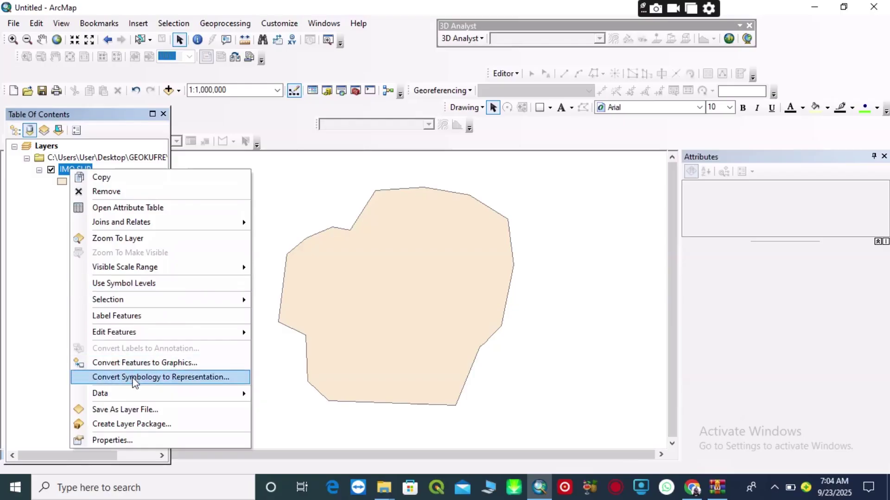
{"action": "mouse_move", "coordinate": [130, 393]}
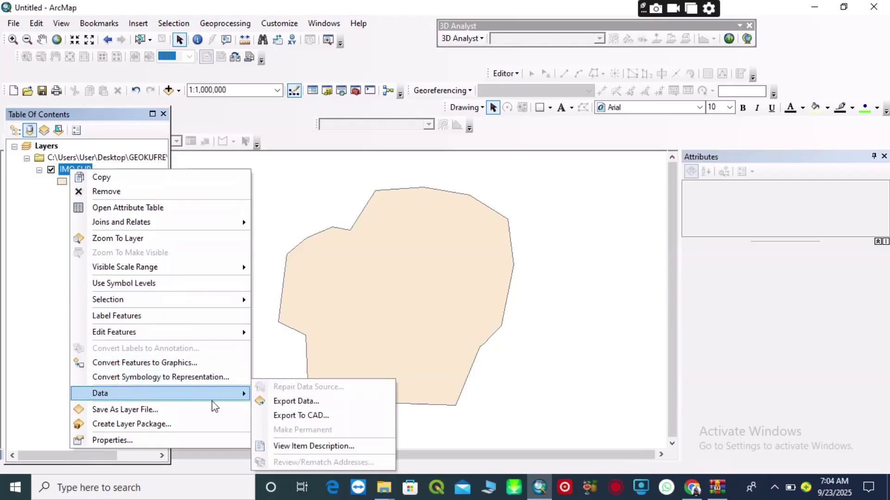
{"action": "left_click", "coordinate": [298, 402]}
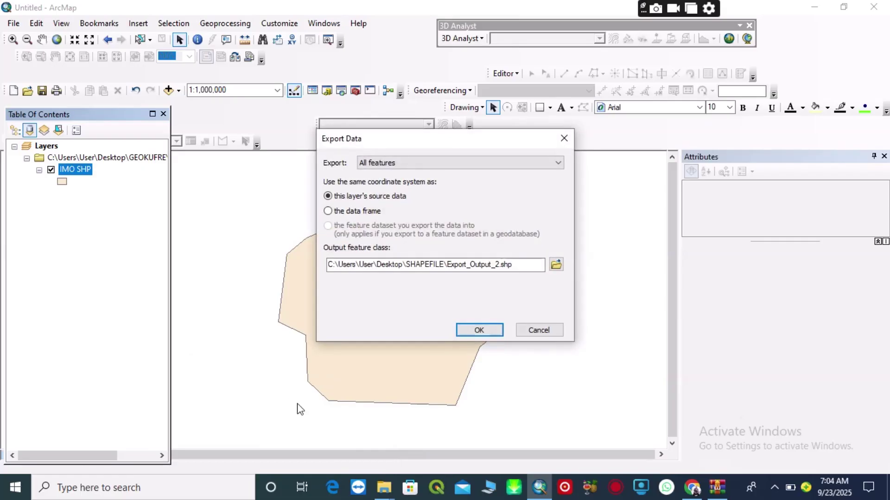
{"action": "left_click", "coordinate": [556, 266]}
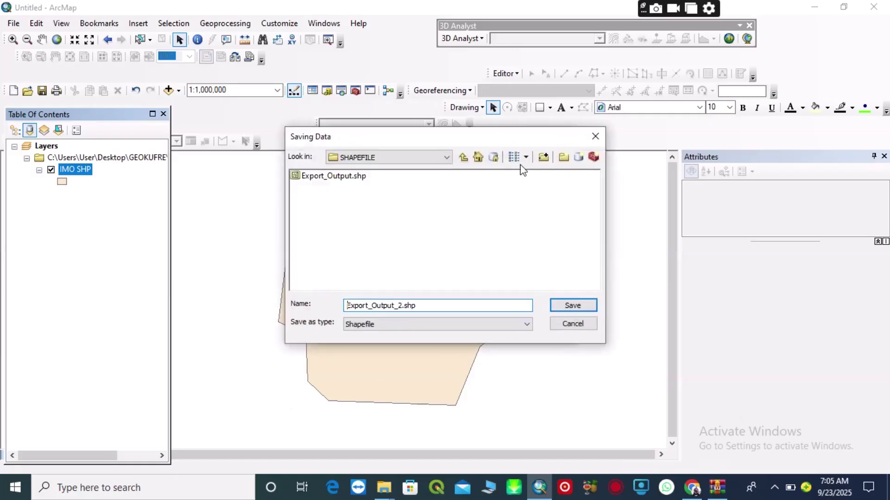
Connect to the NEW SHP folder on the desktop and use it as the export location.
{"action": "left_click", "coordinate": [543, 158]}
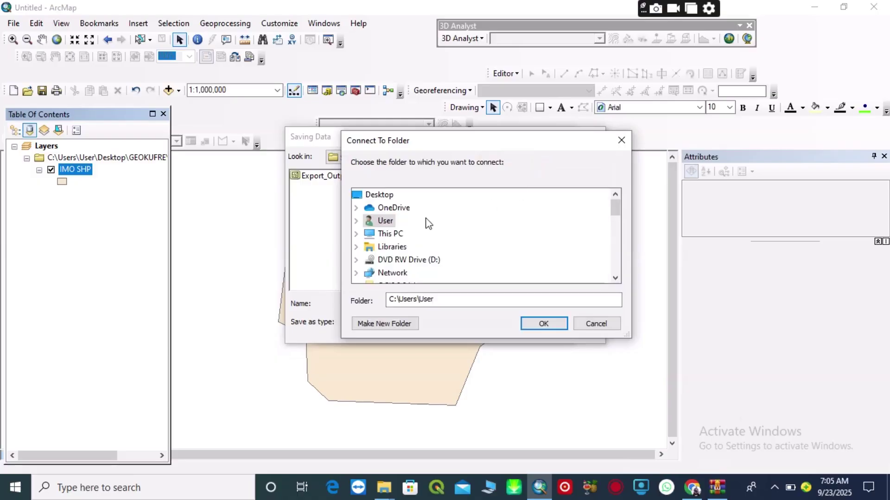
{"action": "left_click", "coordinate": [362, 200]}
{"action": "scroll", "coordinate": [417, 206], "scroll_direction": "down", "scroll_amount": 2}
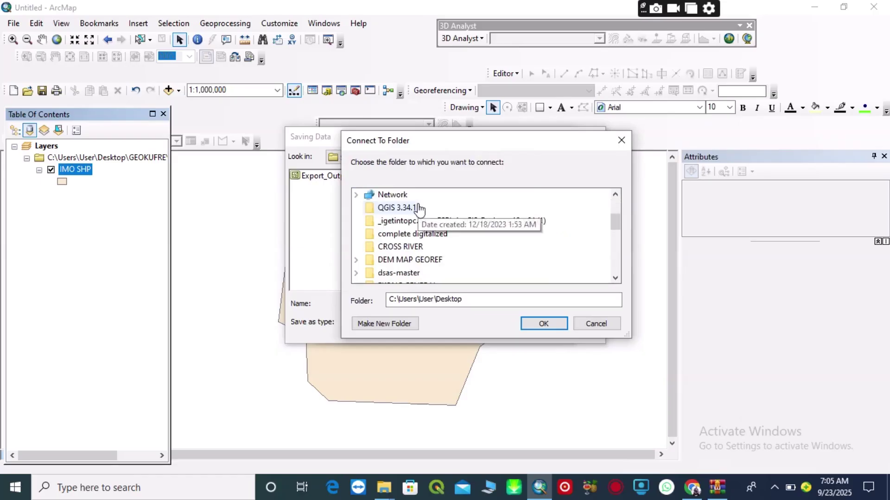
{"action": "scroll", "coordinate": [419, 209], "scroll_direction": "down", "scroll_amount": 2}
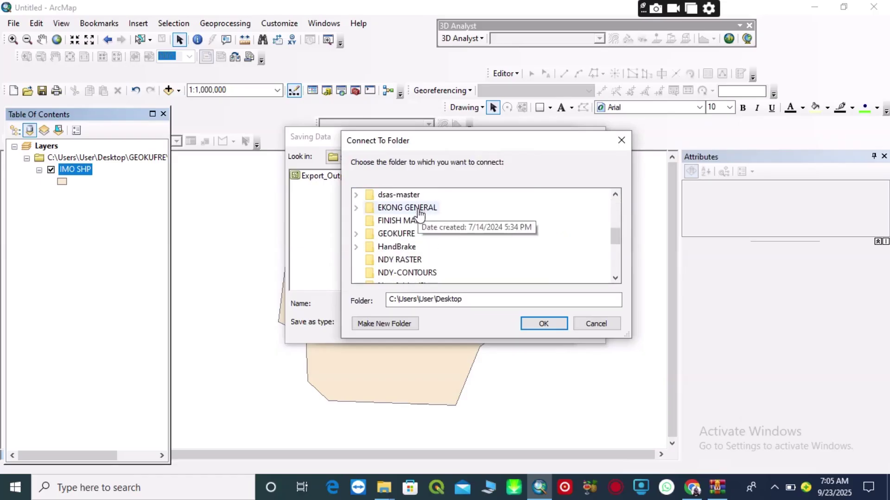
{"action": "scroll", "coordinate": [419, 213], "scroll_direction": "down", "scroll_amount": 3}
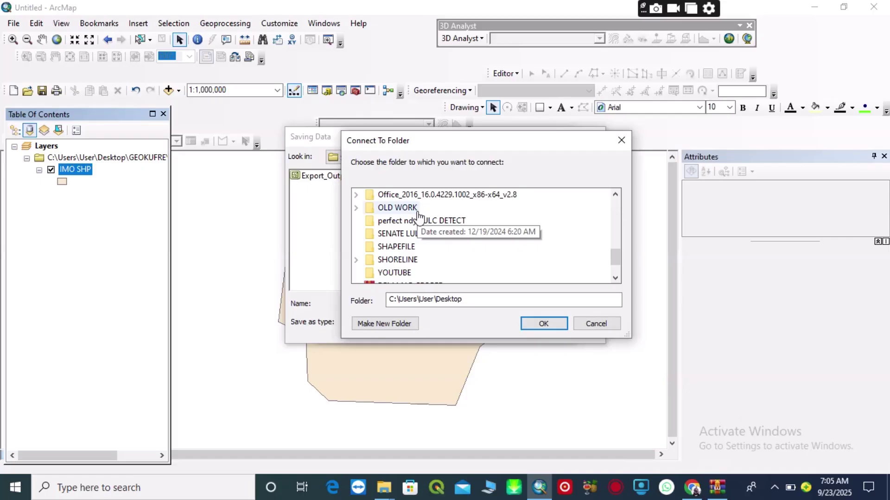
{"action": "scroll", "coordinate": [419, 215], "scroll_direction": "down", "scroll_amount": 1}
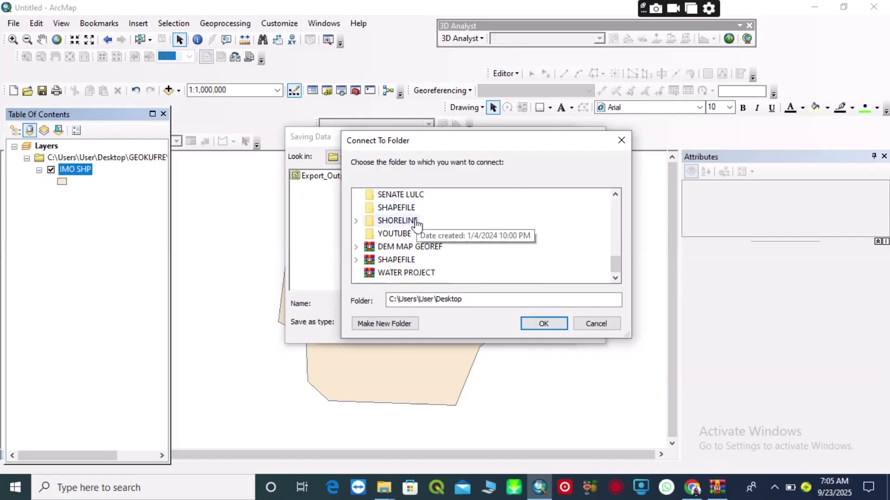
{"action": "scroll", "coordinate": [416, 224], "scroll_direction": "up", "scroll_amount": 2}
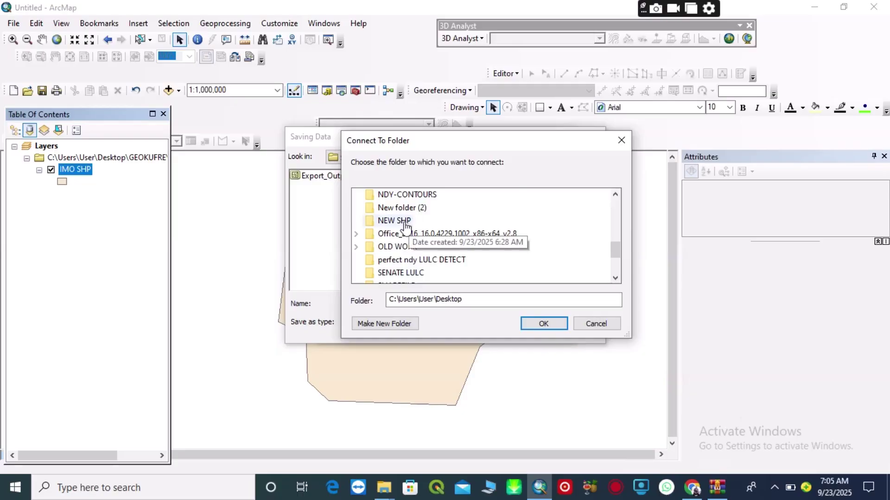
{"action": "left_click", "coordinate": [415, 221]}
{"action": "left_click", "coordinate": [545, 324]}
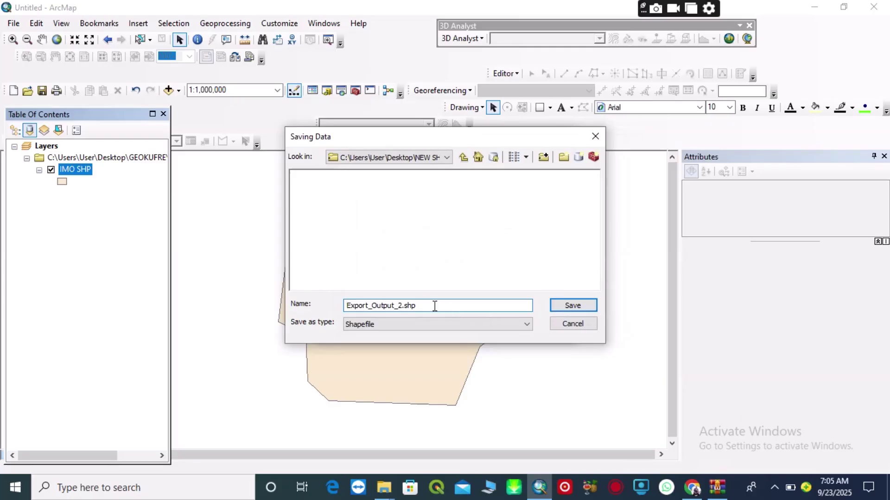
Name the output shapefile STUDY AREA1 and export all features to it without adding the result to the map.
{"action": "left_click", "coordinate": [423, 305]}
{"action": "key", "text": "BackSpace"}
{"action": "key", "text": "BackSpace"}
{"action": "key", "text": "BackSpace"}
{"action": "key", "text": "BackSpace"}
{"action": "key", "text": "BackSpace"}
{"action": "key", "text": "BackSpace"}
{"action": "key", "text": "BackSpace"}
{"action": "key", "text": "BackSpace"}
{"action": "key", "text": "BackSpace"}
{"action": "key", "text": "BackSpace"}
{"action": "key", "text": "BackSpace"}
{"action": "key", "text": "BackSpace"}
{"action": "key", "text": "BackSpace"}
{"action": "key", "text": "BackSpace"}
{"action": "key", "text": "BackSpace"}
{"action": "key", "text": "BackSpace"}
{"action": "key", "text": "BackSpace"}
{"action": "key", "text": "BackSpace"}
{"action": "key", "text": "BackSpace"}
{"action": "type", "text": "STUD"}
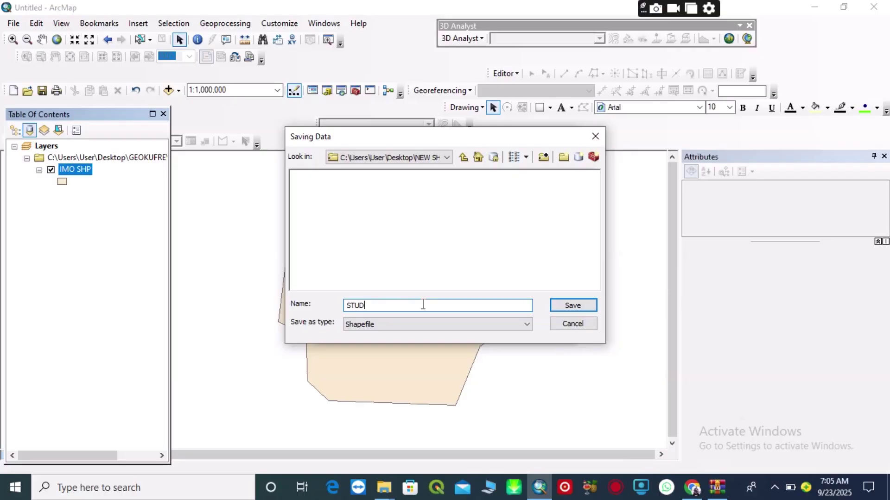
{"action": "type", "text": "Y AREA1"}
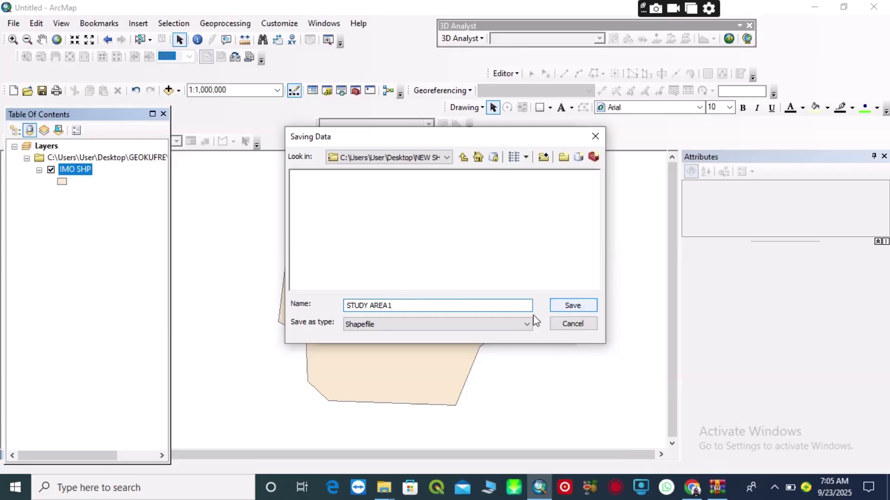
{"action": "left_click", "coordinate": [410, 331]}
{"action": "left_click", "coordinate": [572, 306]}
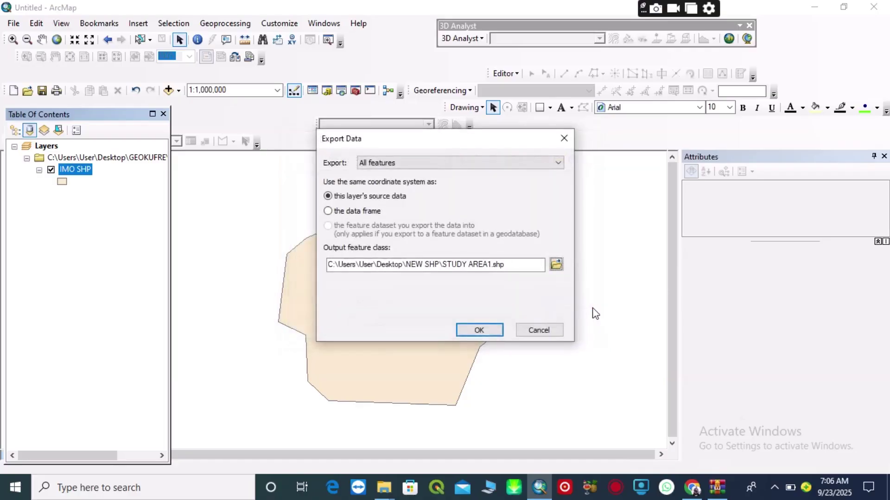
{"action": "left_click", "coordinate": [494, 331]}
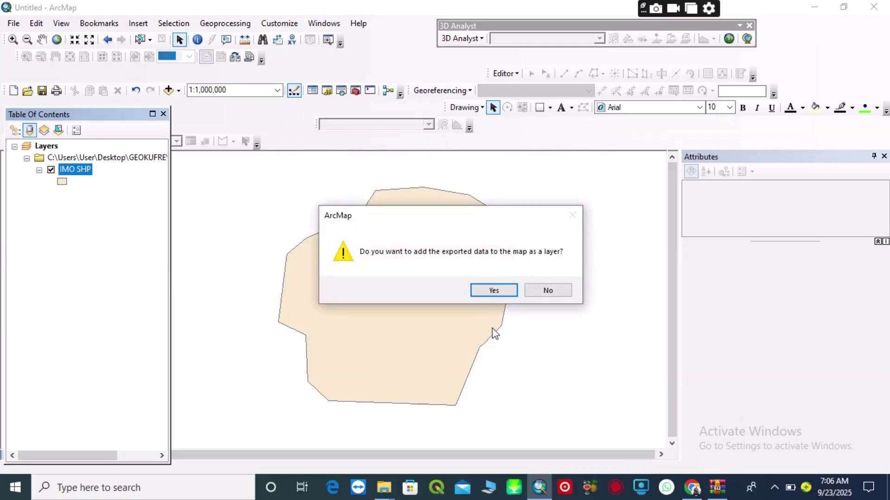
{"action": "left_click", "coordinate": [549, 292]}
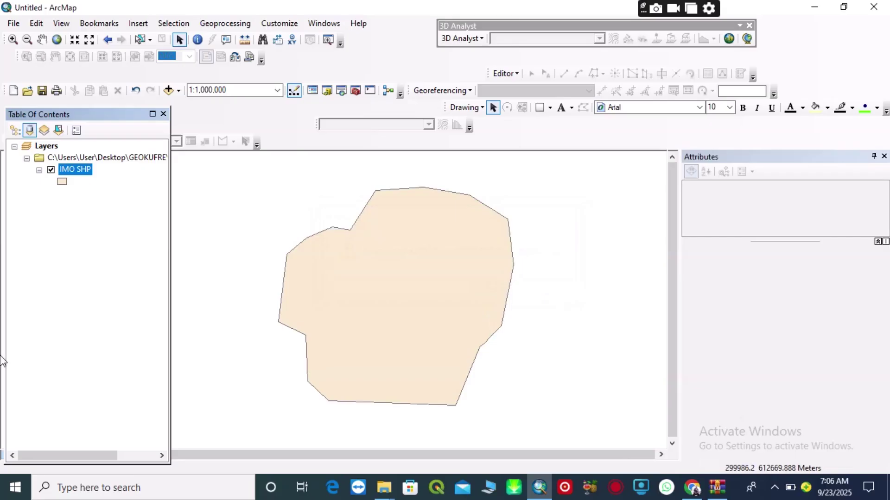
Switch to the Chrome browser and open earthexplorer.usgs.gov in place of the Imo map page.
{"action": "left_click", "coordinate": [813, 8]}
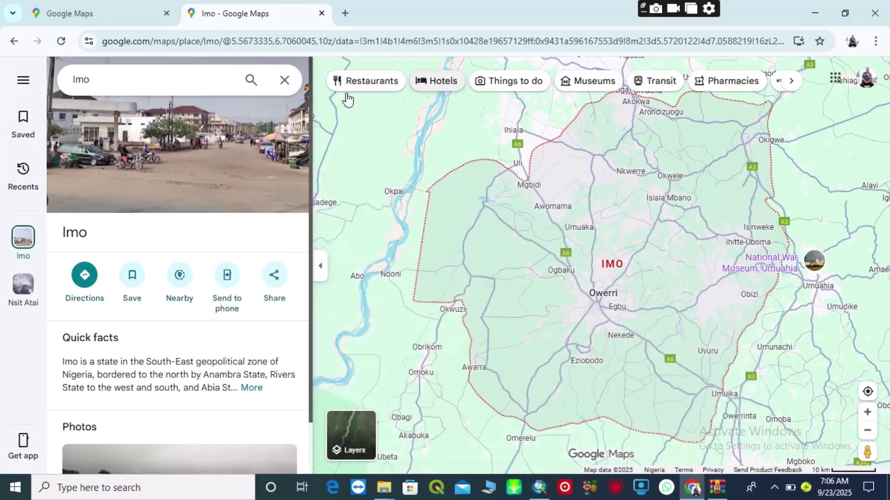
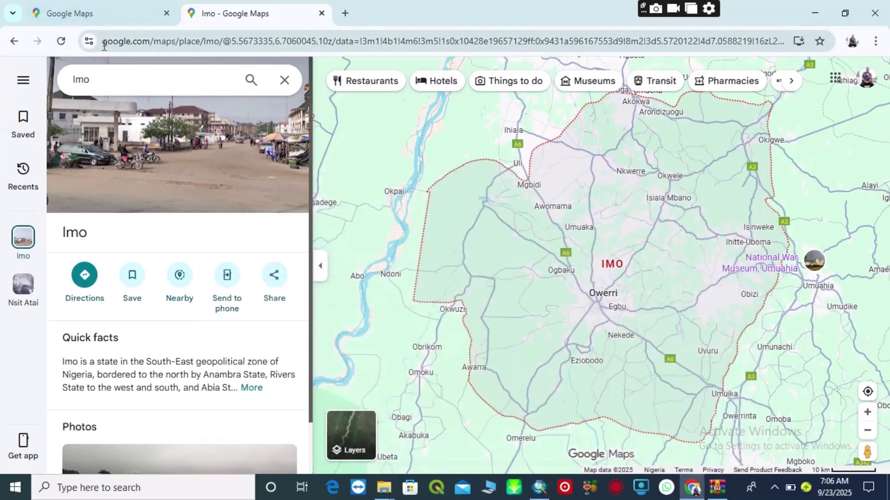
{"action": "left_click", "coordinate": [105, 42]}
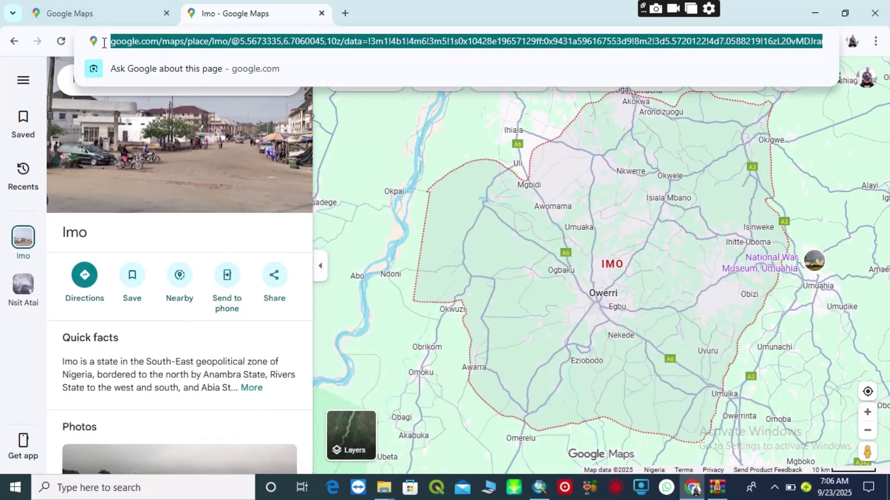
{"action": "key", "text": "BackSpace"}
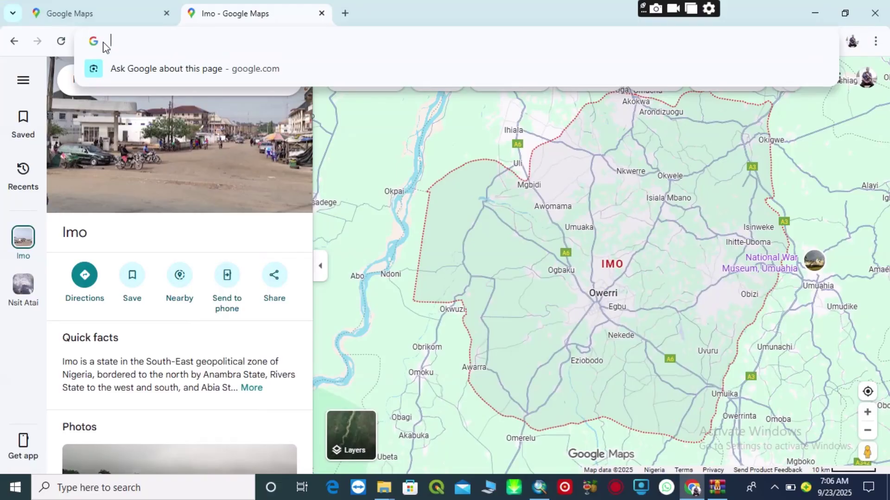
{"action": "type", "text": "EARthexplorer.usgs.gov"}
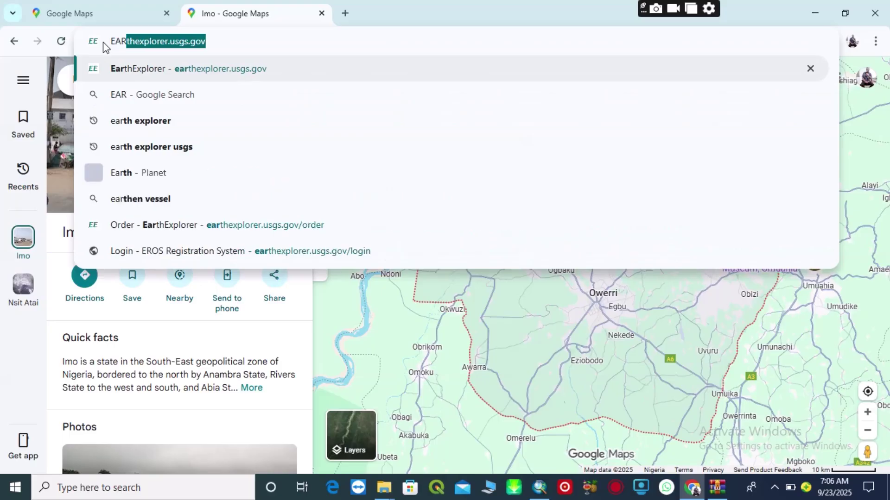
{"action": "key", "text": "Return"}
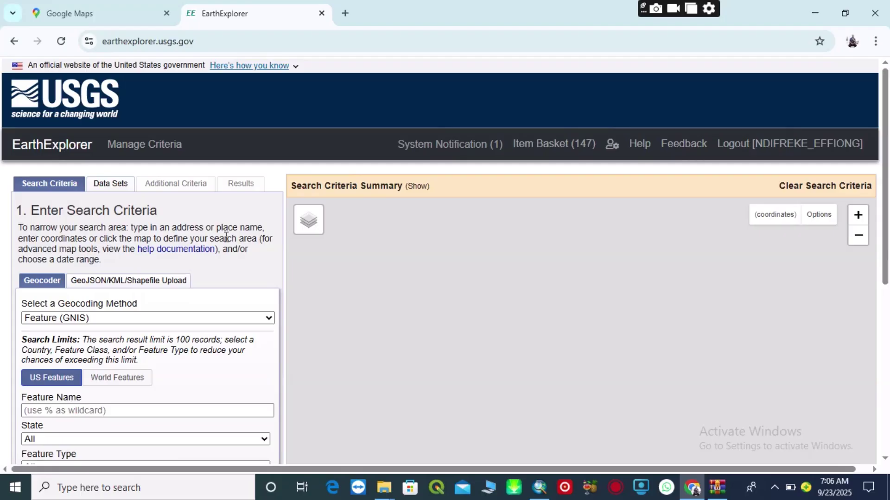
View West Africa on the EarthExplorer map with the ESRI World Imagery basemap.
{"action": "left_click", "coordinate": [307, 218]}
{"action": "left_click", "coordinate": [308, 218]}
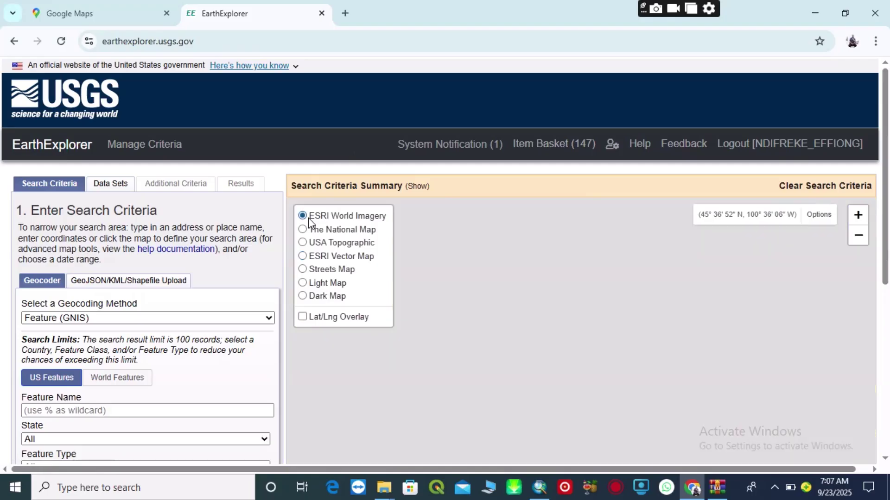
{"action": "scroll", "coordinate": [446, 292], "scroll_direction": "up", "scroll_amount": 1}
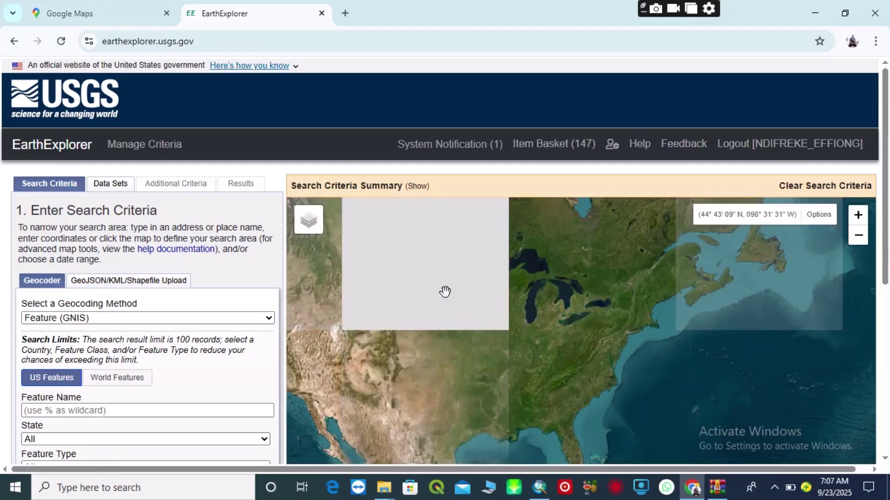
{"action": "scroll", "coordinate": [436, 305], "scroll_direction": "down", "scroll_amount": 1}
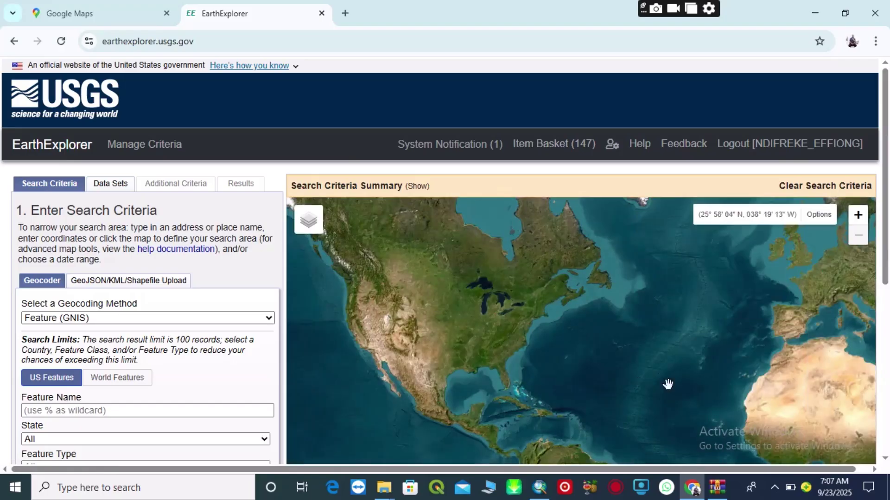
{"action": "left_click_drag", "start_coordinate": [787, 395], "coordinate": [390, 327]}
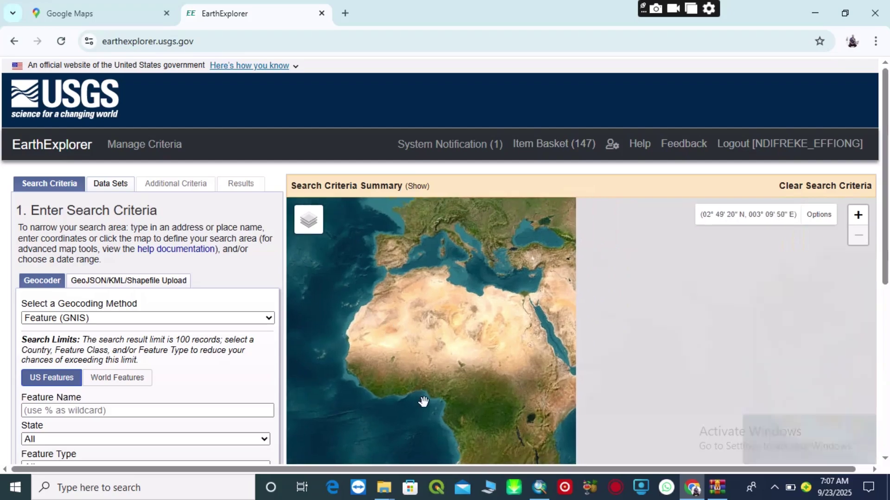
{"action": "left_click_drag", "start_coordinate": [423, 401], "coordinate": [417, 357]}
{"action": "scroll", "coordinate": [419, 354], "scroll_direction": "up", "scroll_amount": 1}
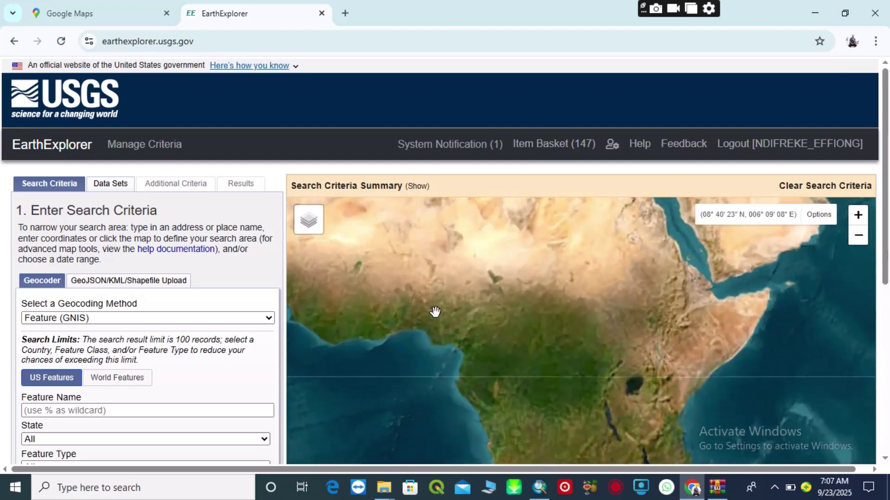
{"action": "left_click_drag", "start_coordinate": [434, 311], "coordinate": [463, 314]}
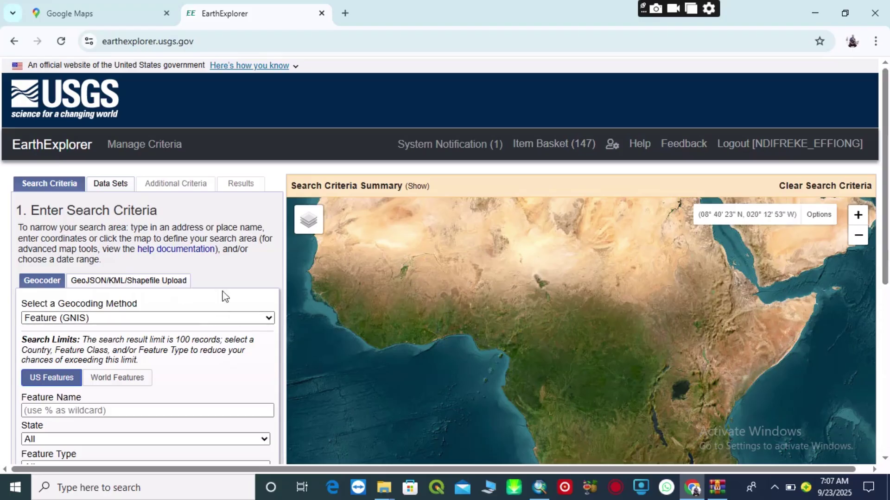
{"action": "left_click_drag", "start_coordinate": [402, 290], "coordinate": [448, 275]}
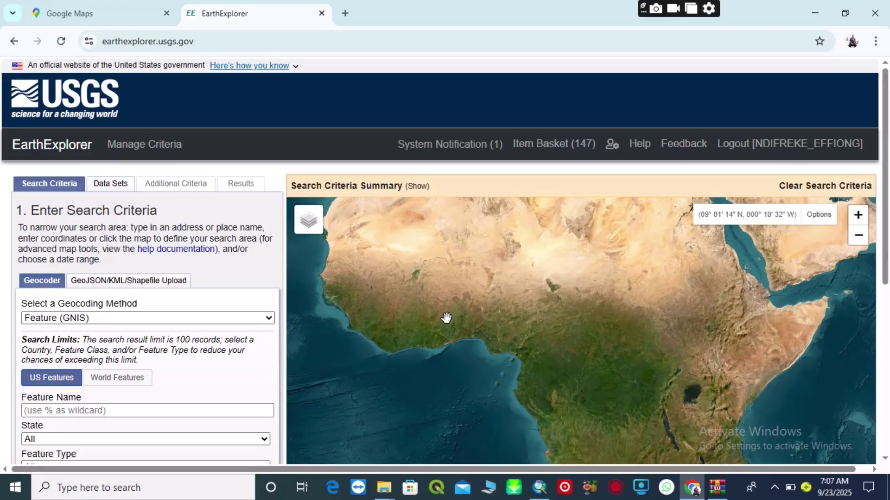
Switch the search area definition to file upload and set the file format to Shapefile.
{"action": "left_click", "coordinate": [158, 282]}
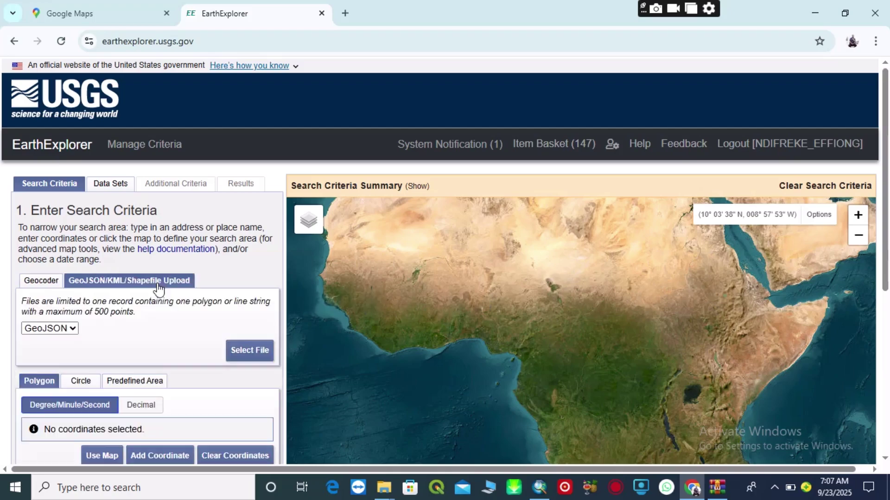
{"action": "left_click", "coordinate": [72, 329]}
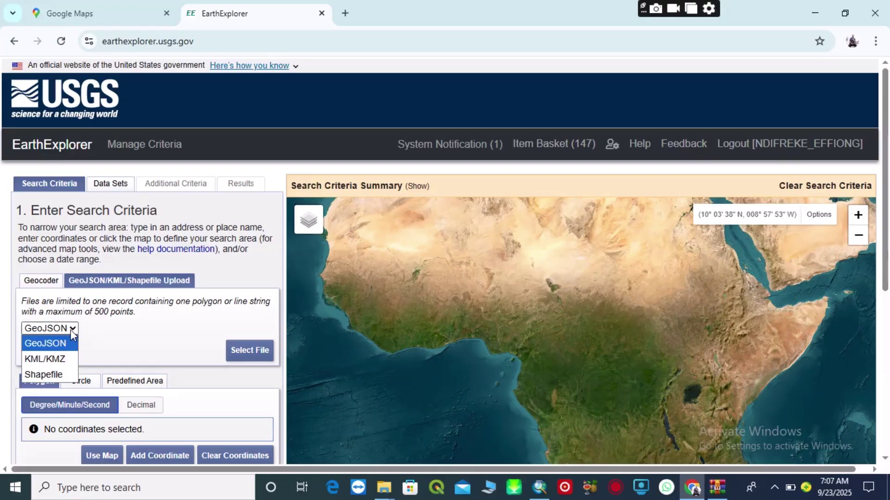
{"action": "left_click", "coordinate": [55, 371]}
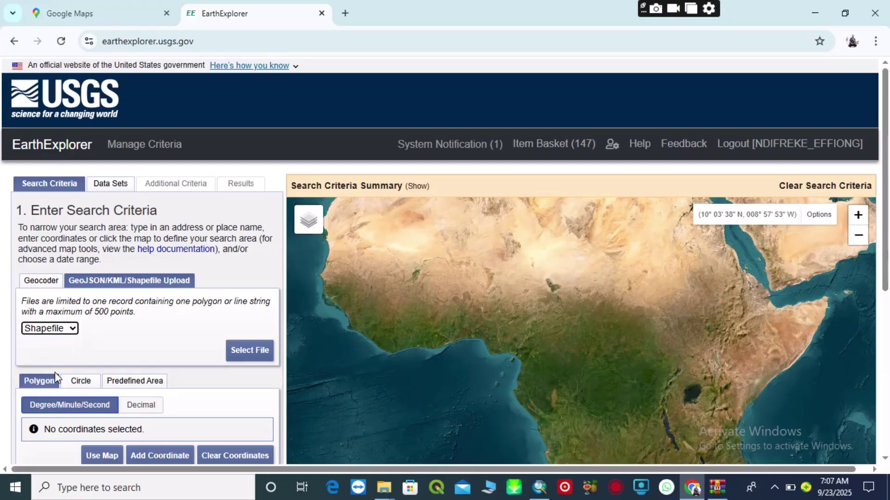
Try to upload the L.G.A.shp XML document from the MAIN DEM MRD folder as the search area and dismiss the upload message.
{"action": "left_click", "coordinate": [253, 354]}
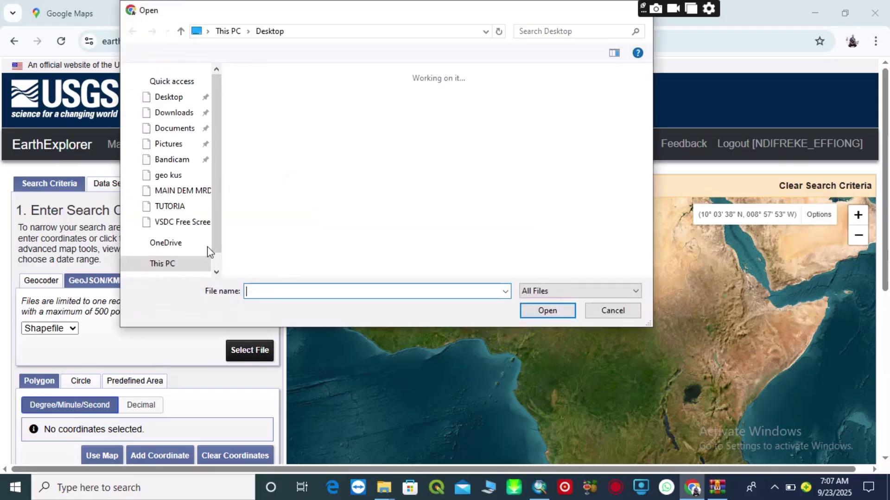
{"action": "left_click", "coordinate": [169, 180]}
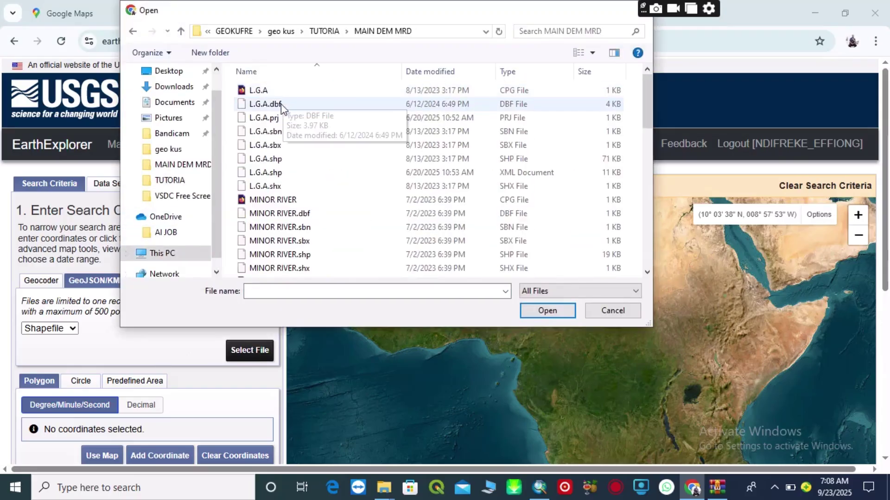
{"action": "left_click", "coordinate": [273, 176]}
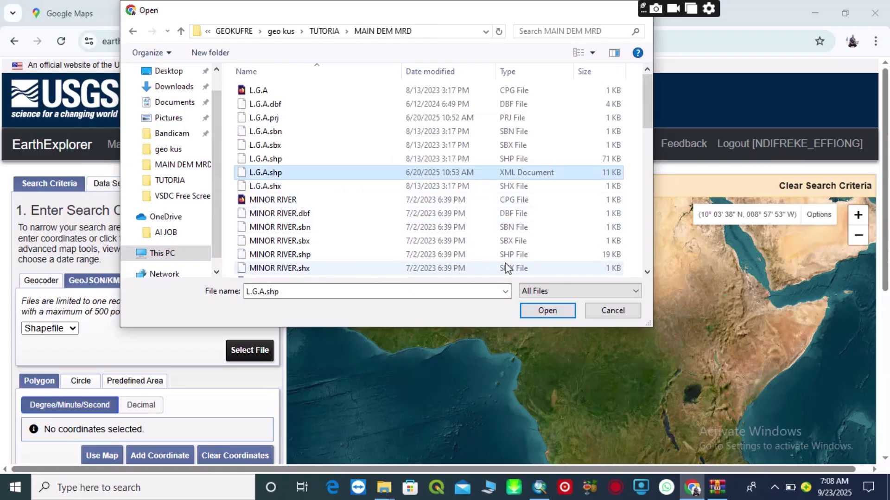
{"action": "left_click", "coordinate": [547, 310]}
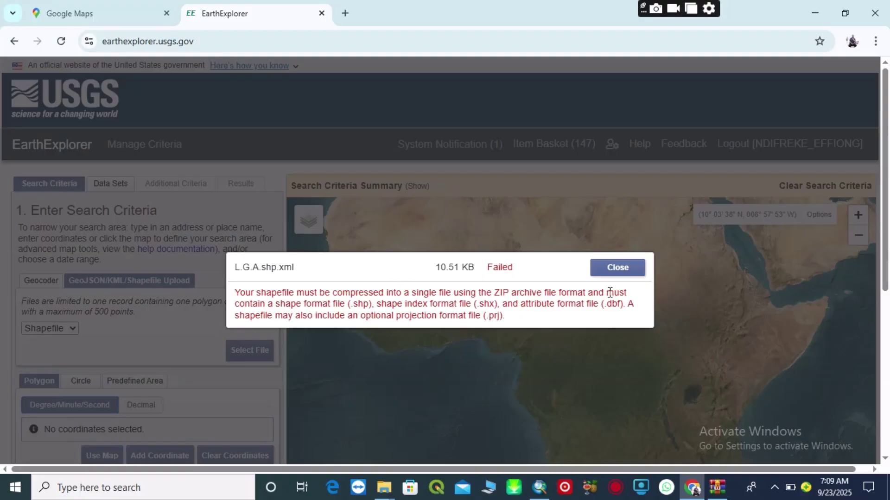
{"action": "left_click", "coordinate": [617, 267]}
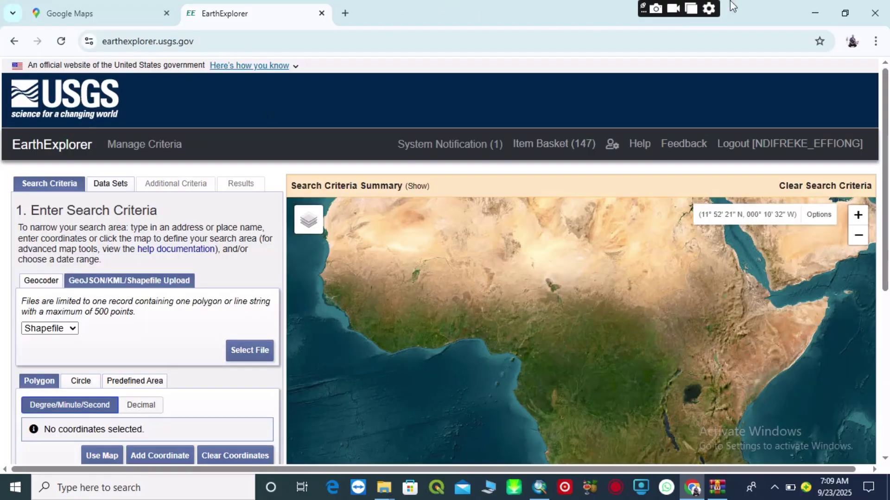
Compress the NEW SHP folder on the desktop into the ZIP archive NEW SHP.zip and open the archive to check it.
{"action": "left_click", "coordinate": [811, 19]}
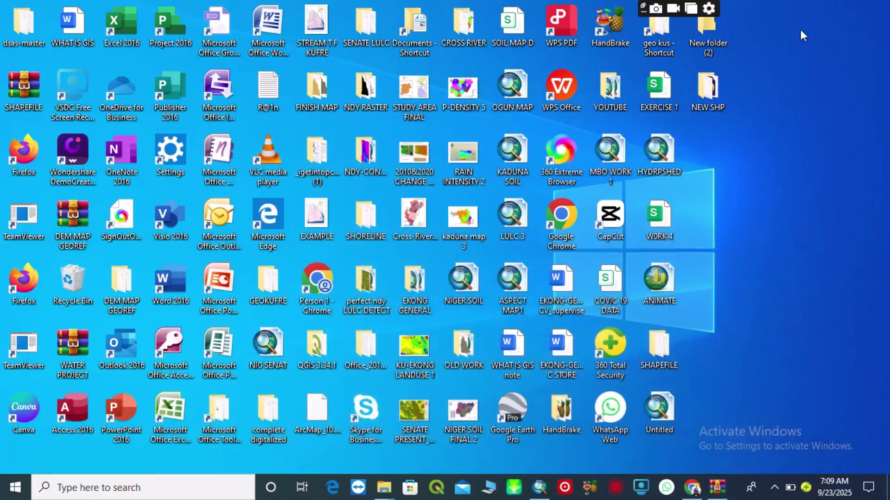
{"action": "right_click", "coordinate": [704, 95]}
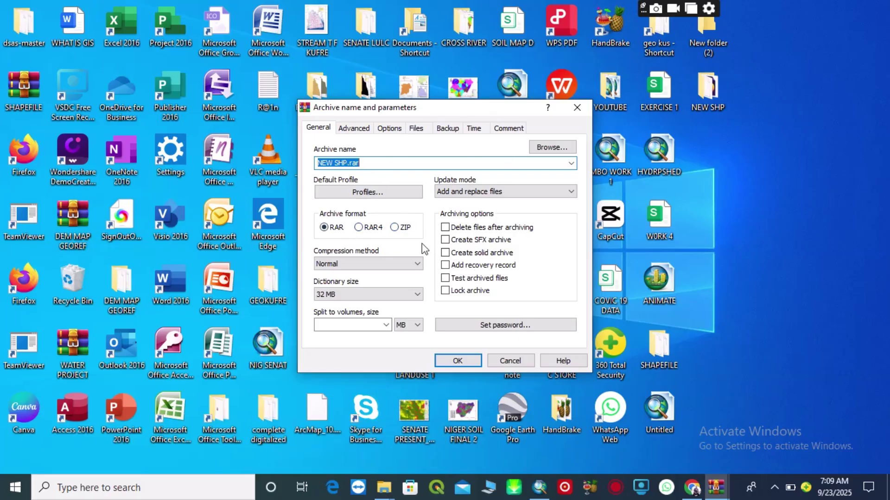
{"action": "left_click", "coordinate": [394, 227]}
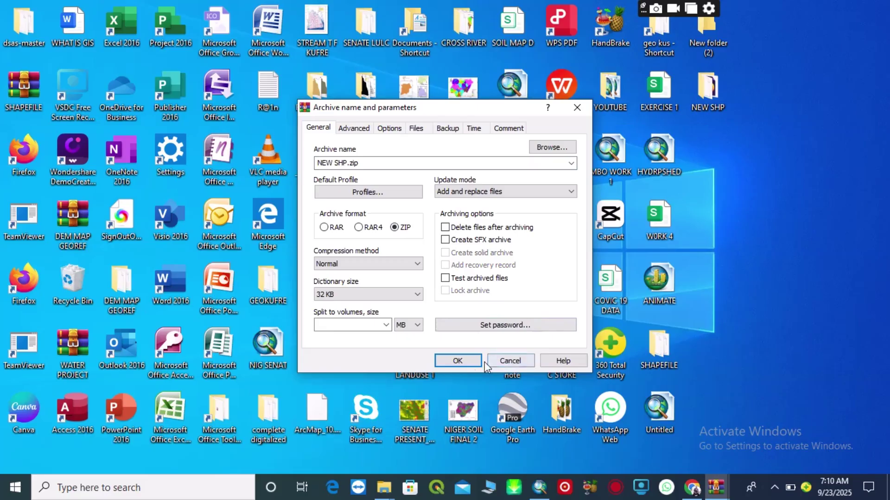
{"action": "left_click", "coordinate": [458, 362]}
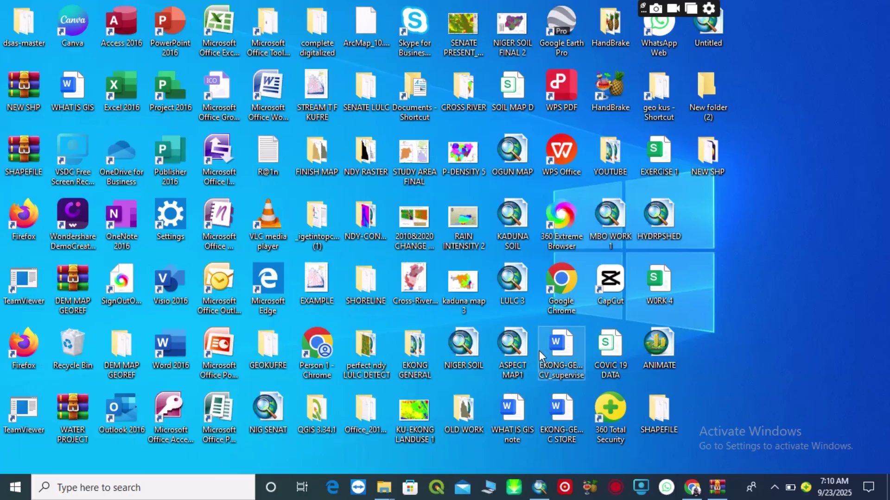
{"action": "double_click", "coordinate": [31, 104]}
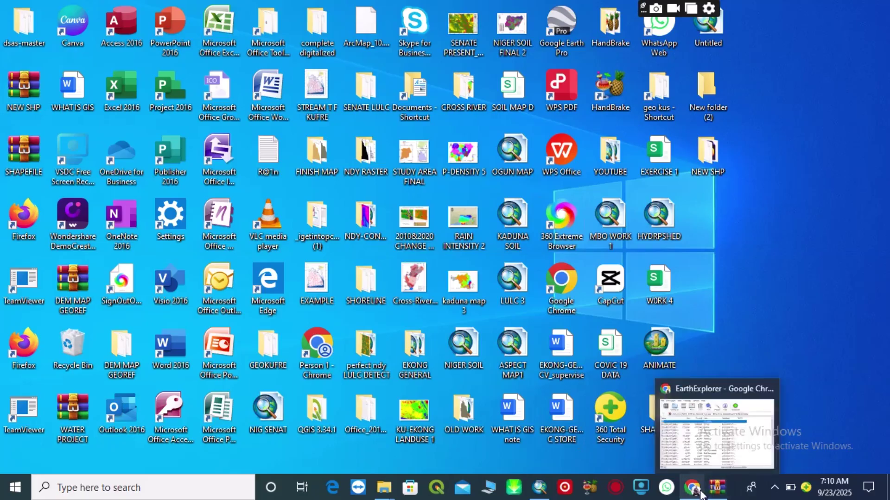
Return to EarthExplorer in Chrome and upload the NEW SHP archive from the Desktop as the shapefile search area.
{"action": "mouse_move", "coordinate": [699, 494]}
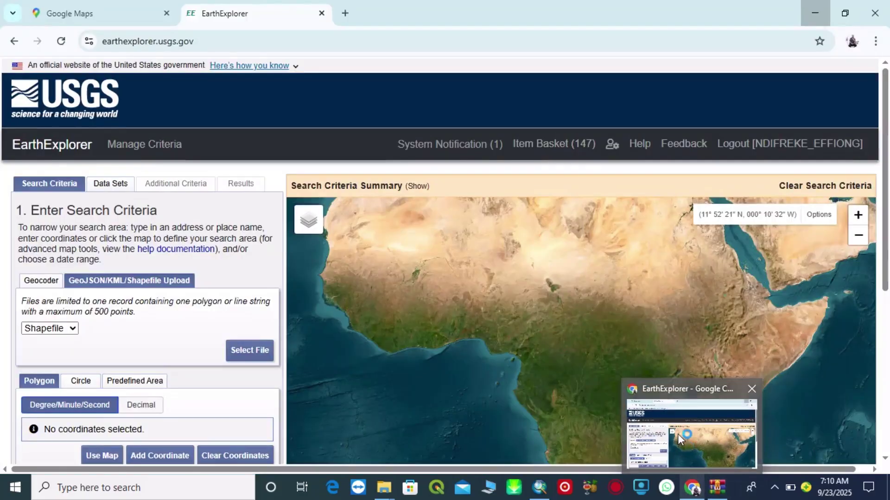
{"action": "left_click", "coordinate": [677, 434]}
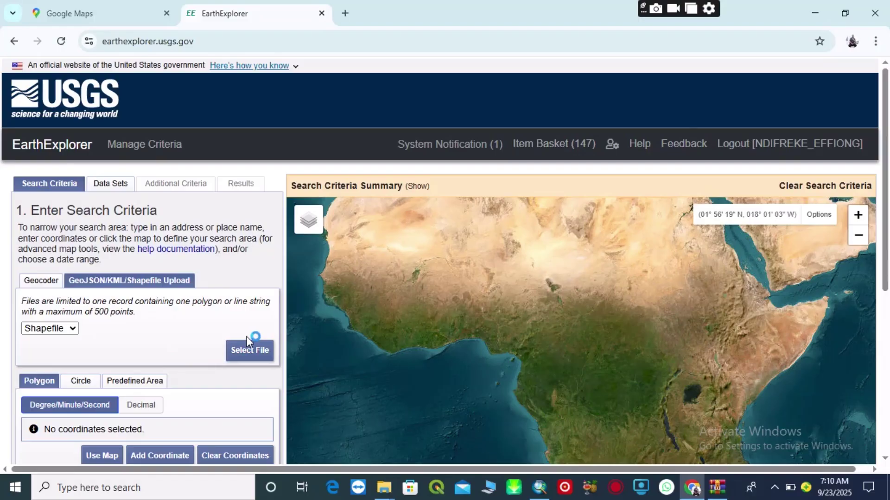
{"action": "left_click", "coordinate": [251, 361]}
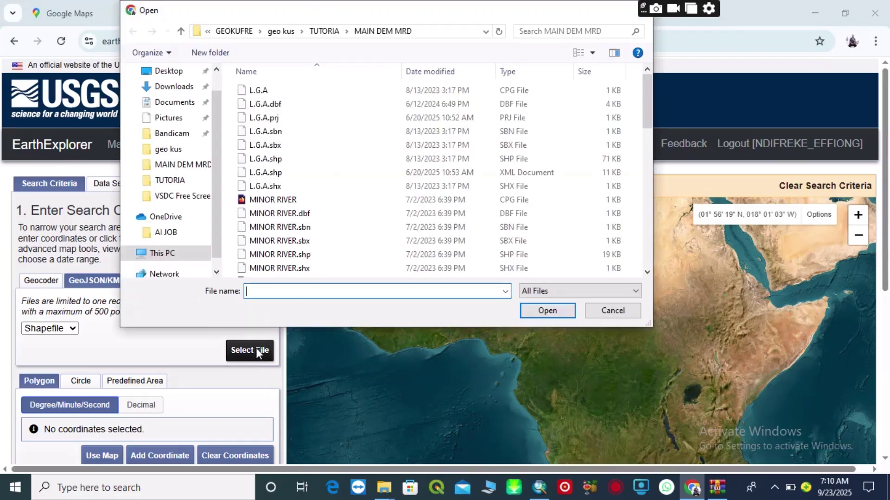
{"action": "left_click", "coordinate": [175, 73]}
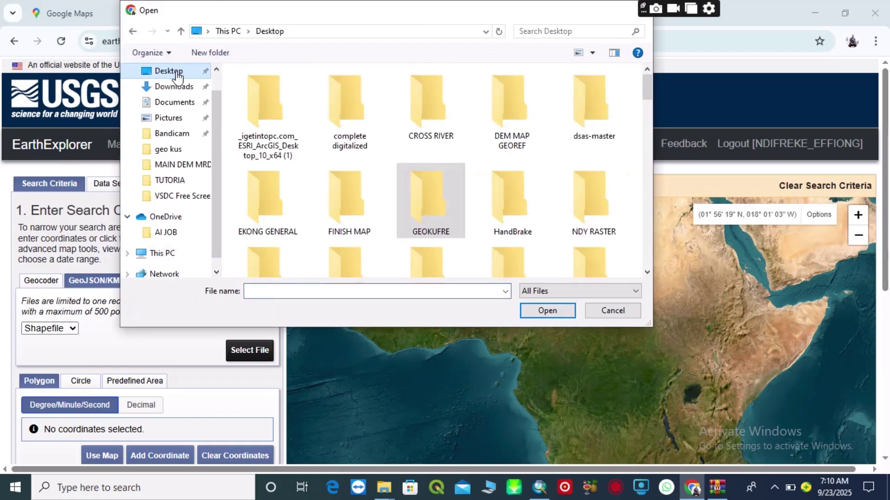
{"action": "scroll", "coordinate": [343, 105], "scroll_direction": "down", "scroll_amount": 10}
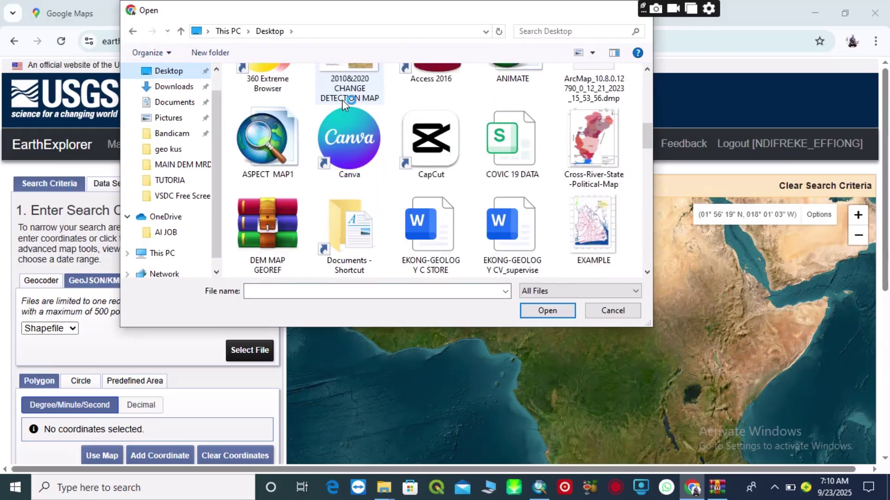
{"action": "scroll", "coordinate": [342, 100], "scroll_direction": "down", "scroll_amount": 6}
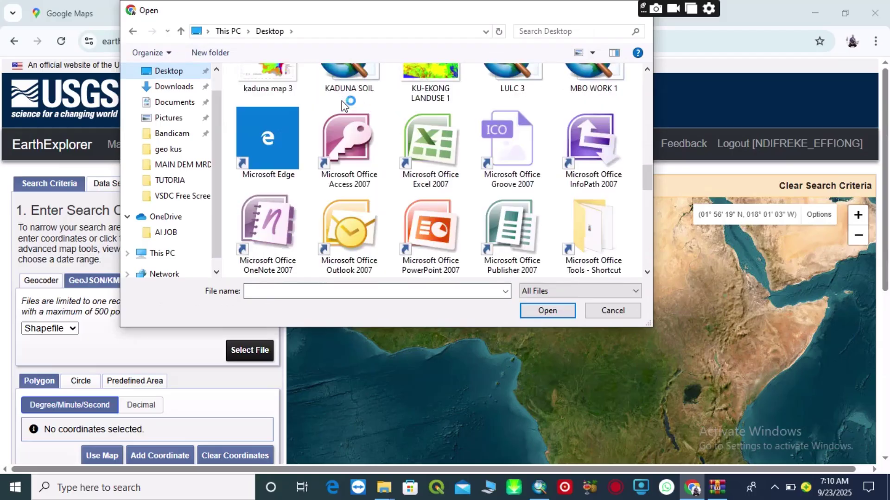
{"action": "scroll", "coordinate": [343, 103], "scroll_direction": "down", "scroll_amount": 2}
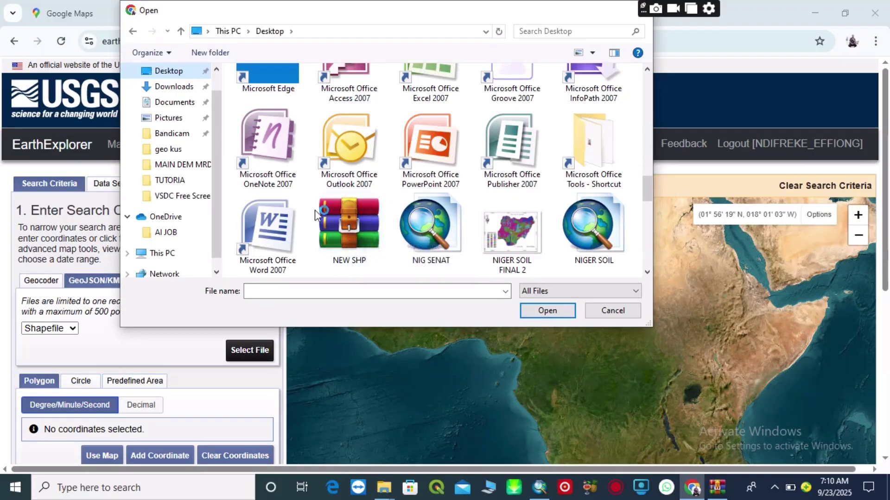
{"action": "left_click", "coordinate": [353, 223]}
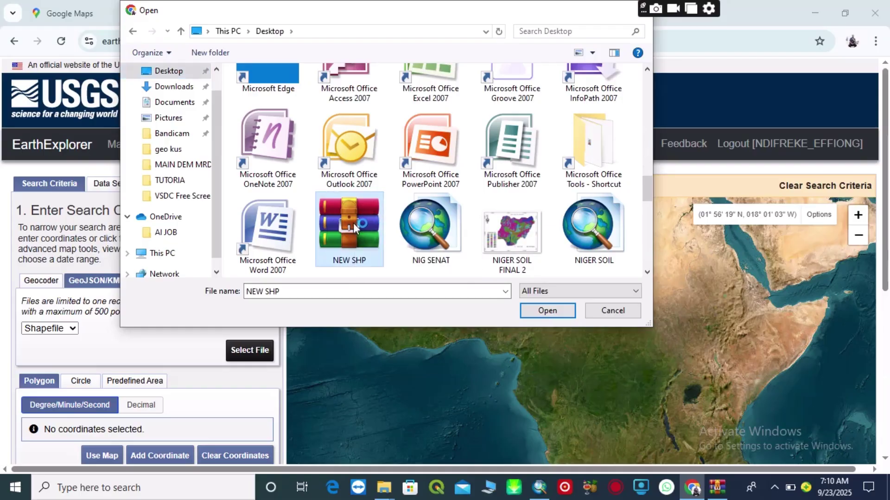
{"action": "left_click", "coordinate": [547, 313]}
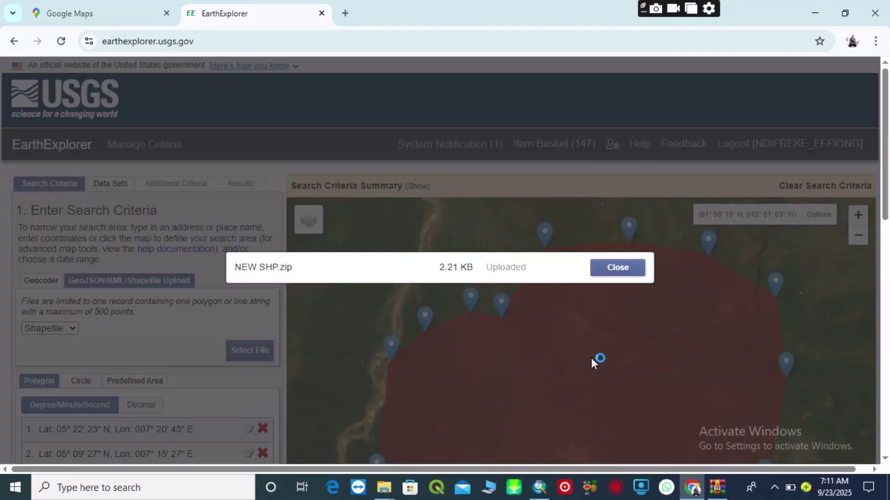
{"action": "left_click", "coordinate": [612, 273]}
Examine the uploaded study area polygon on the map and its list of corner coordinates.
{"action": "scroll", "coordinate": [606, 314], "scroll_direction": "down", "scroll_amount": 3}
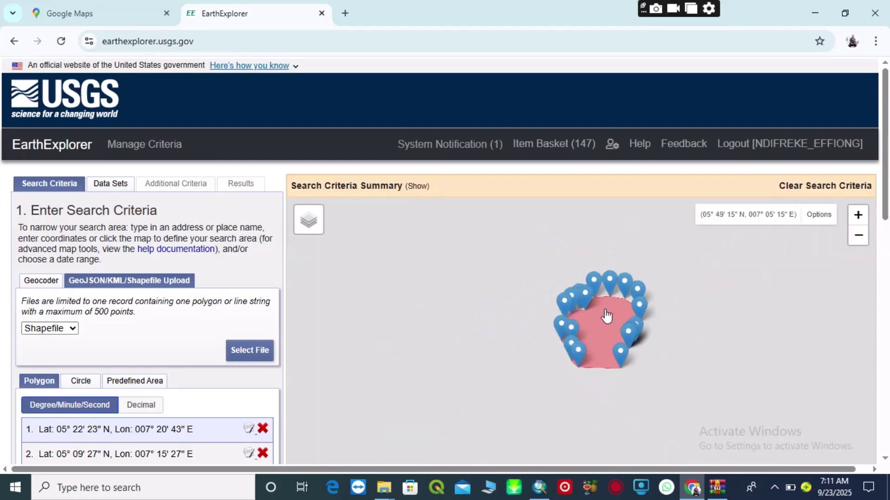
{"action": "scroll", "coordinate": [605, 318], "scroll_direction": "up", "scroll_amount": 3}
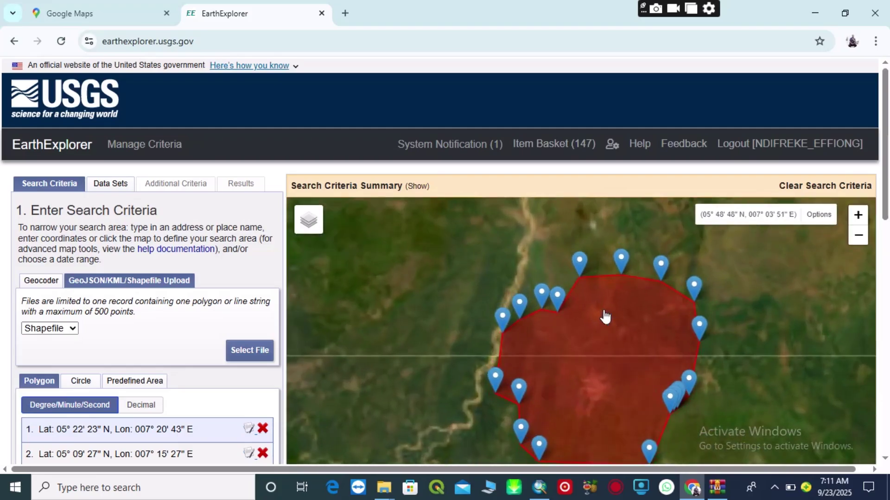
{"action": "left_click_drag", "start_coordinate": [607, 351], "coordinate": [577, 295]}
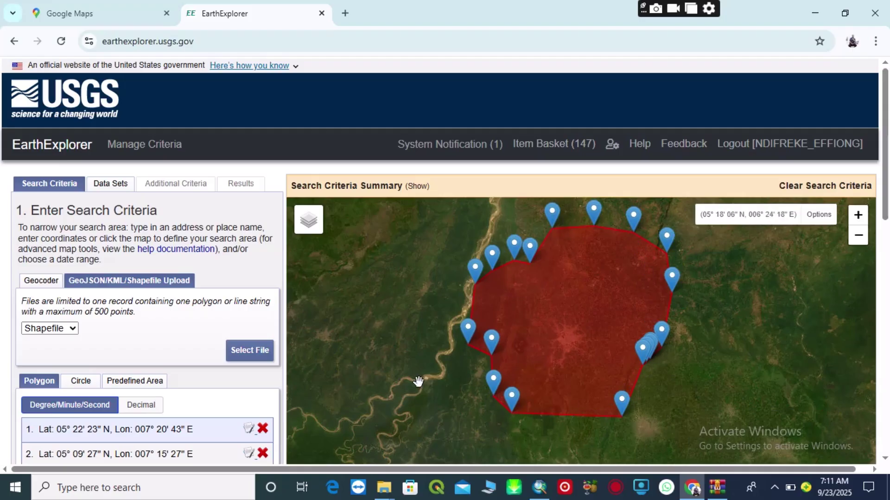
{"action": "scroll", "coordinate": [194, 386], "scroll_direction": "down", "scroll_amount": 4}
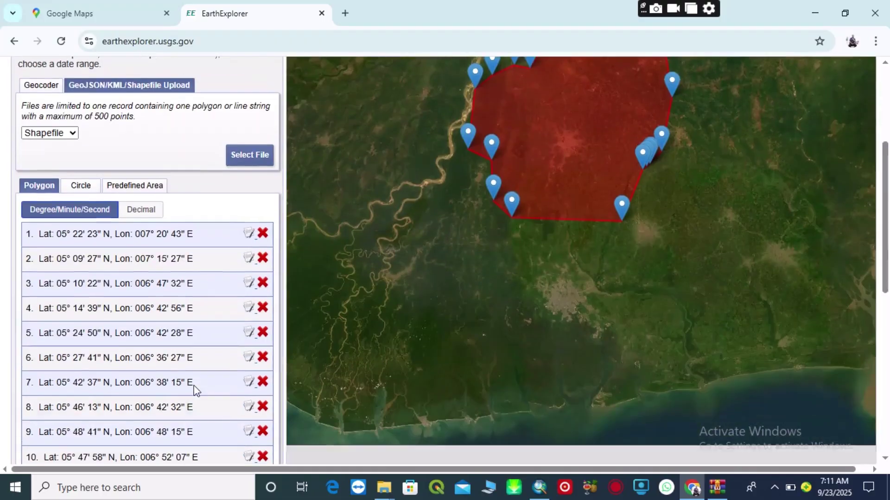
{"action": "scroll", "coordinate": [194, 391], "scroll_direction": "down", "scroll_amount": 8}
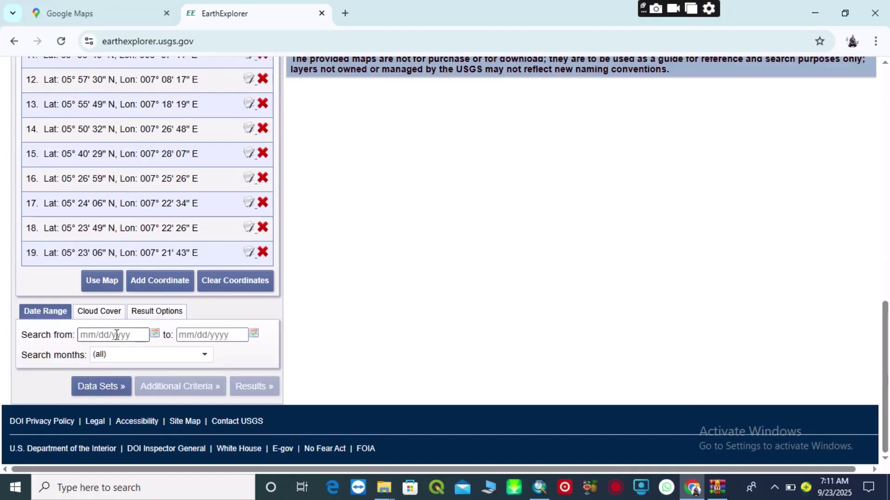
{"action": "scroll", "coordinate": [154, 240], "scroll_direction": "up", "scroll_amount": 13}
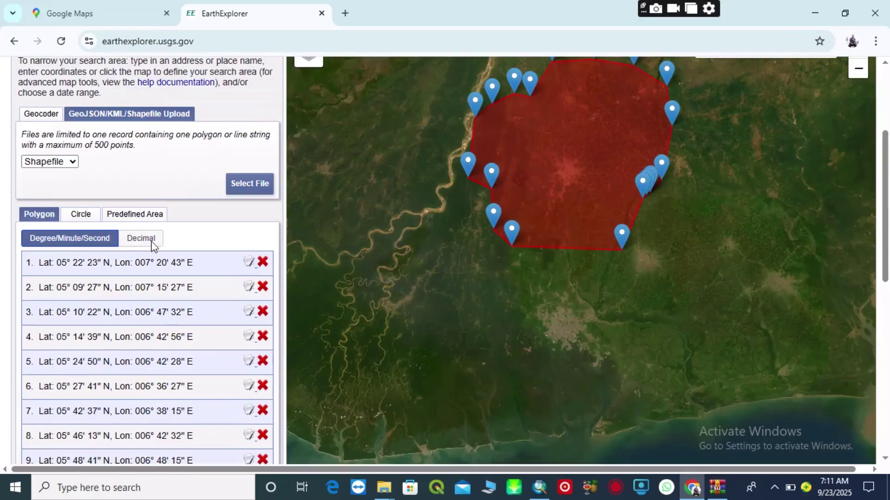
Limit the search's cloud cover range to 0%–40%.
{"action": "scroll", "coordinate": [153, 249], "scroll_direction": "down", "scroll_amount": 13}
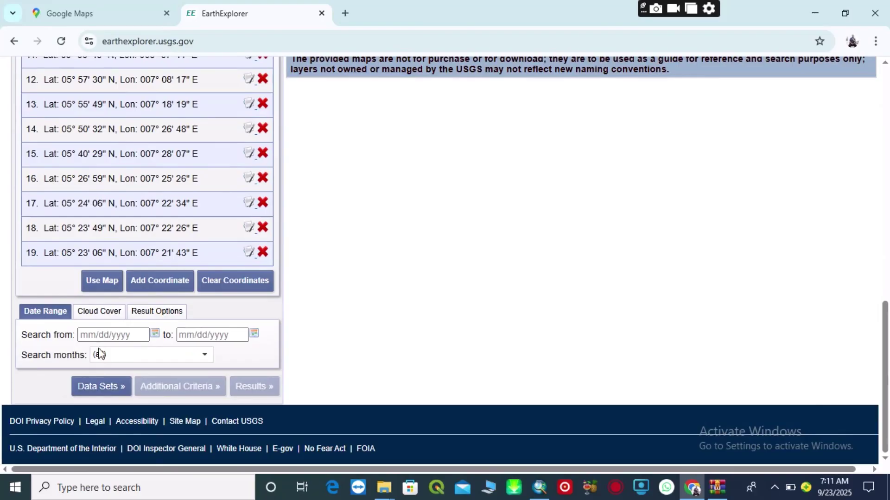
{"action": "left_click", "coordinate": [106, 320]}
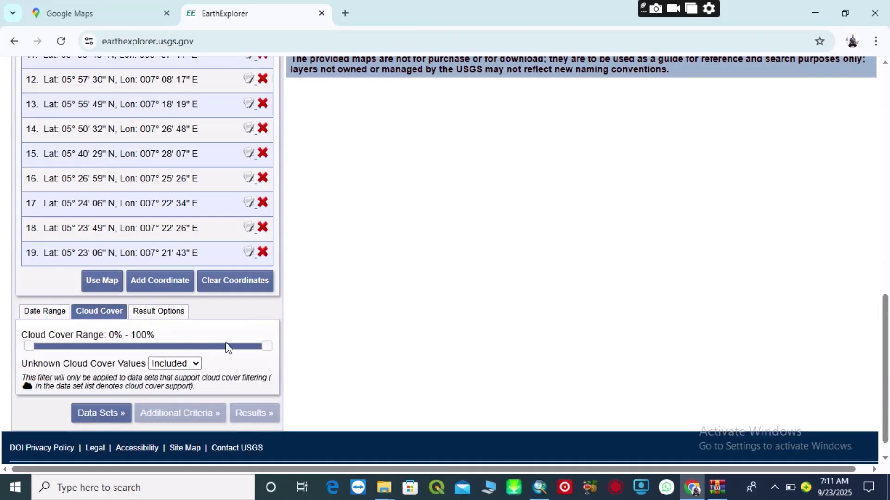
{"action": "left_click_drag", "start_coordinate": [262, 351], "coordinate": [123, 347]}
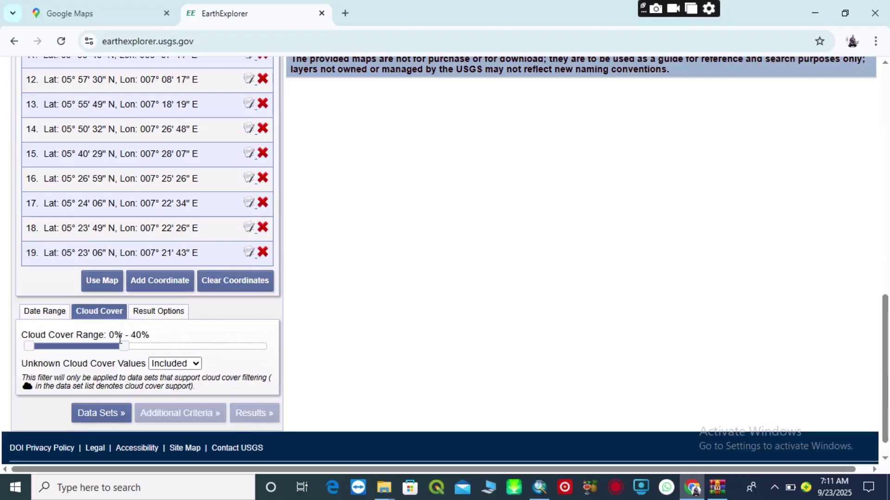
Choose the Landsat 8-9 OLI/TIRS C2 L2 data set from Landsat Collection 2 Level-2.
{"action": "left_click", "coordinate": [108, 411]}
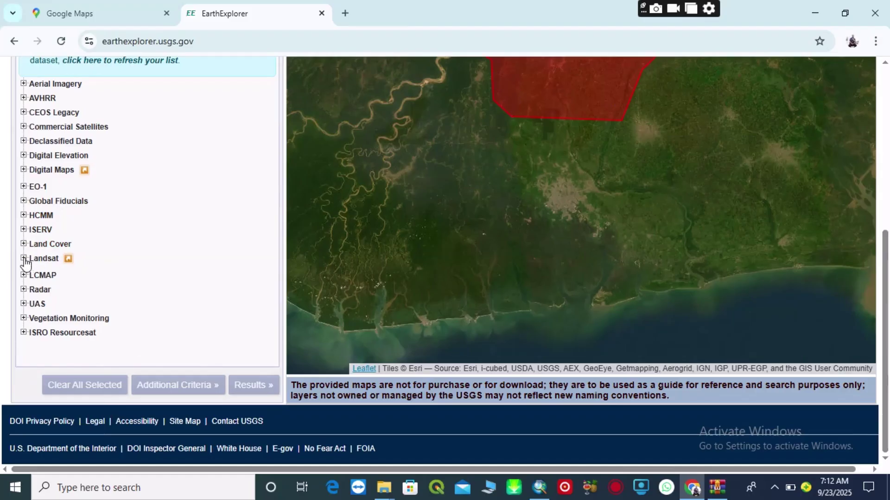
{"action": "left_click", "coordinate": [24, 258]}
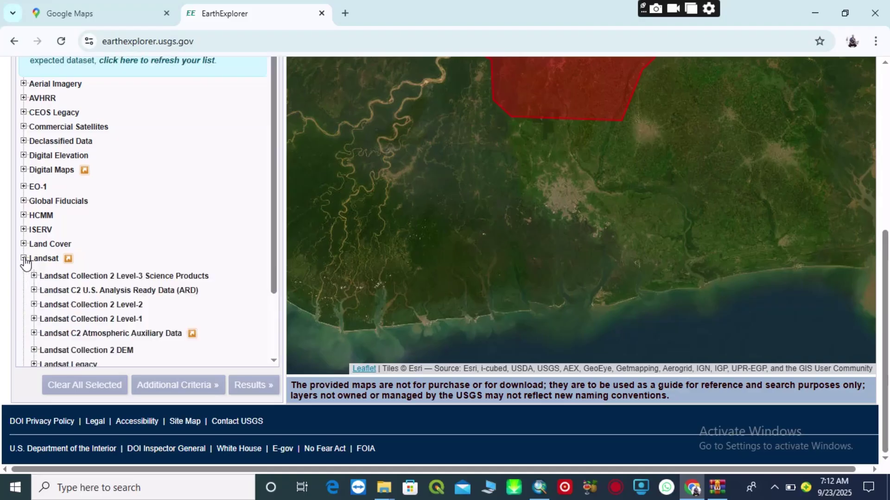
{"action": "left_click", "coordinate": [33, 305]}
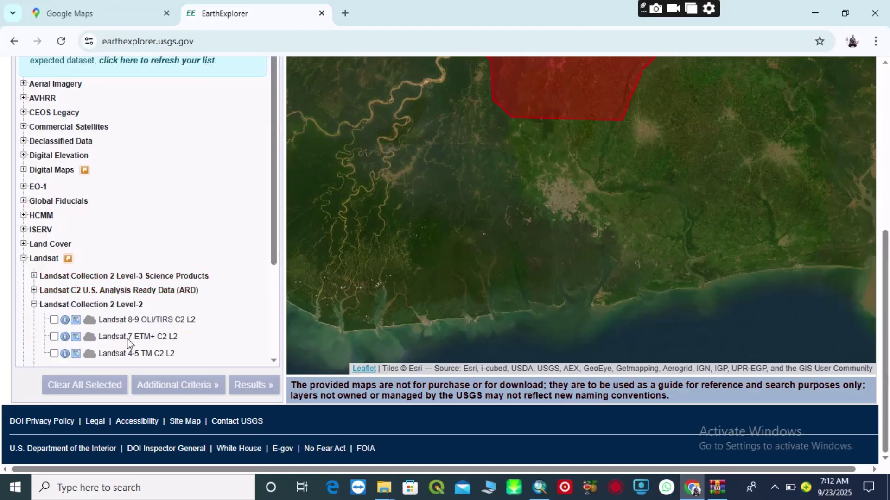
{"action": "left_click", "coordinate": [54, 319]}
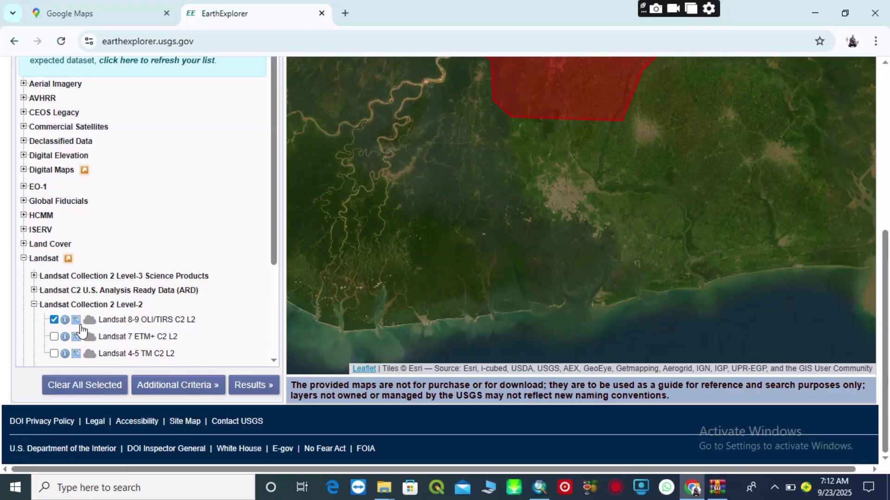
Restrict the additional criteria to satellite 8 and run the scene search.
{"action": "left_click", "coordinate": [181, 385]}
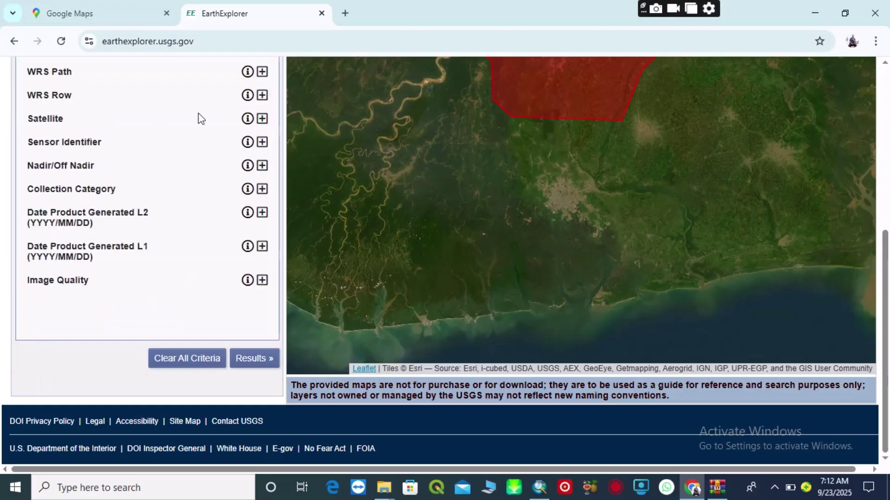
{"action": "left_click", "coordinate": [261, 120]}
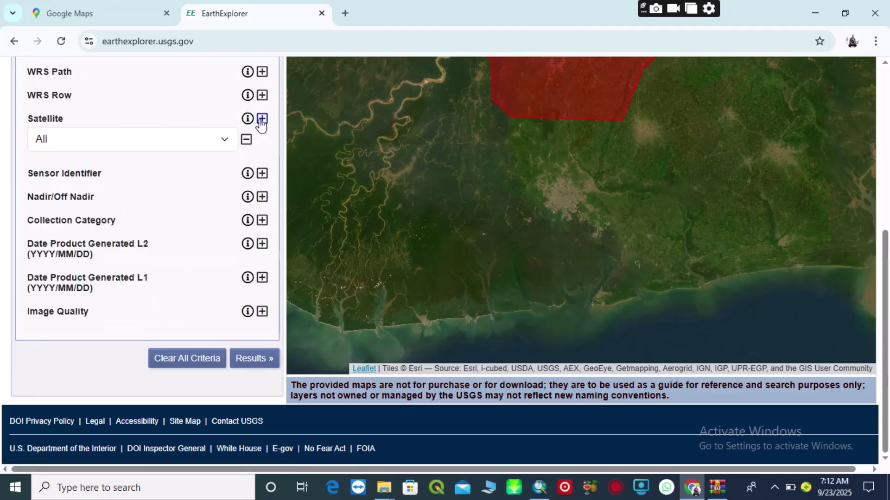
{"action": "left_click", "coordinate": [224, 140]}
{"action": "left_click", "coordinate": [99, 195]}
{"action": "scroll", "coordinate": [250, 121], "scroll_direction": "up", "scroll_amount": 1}
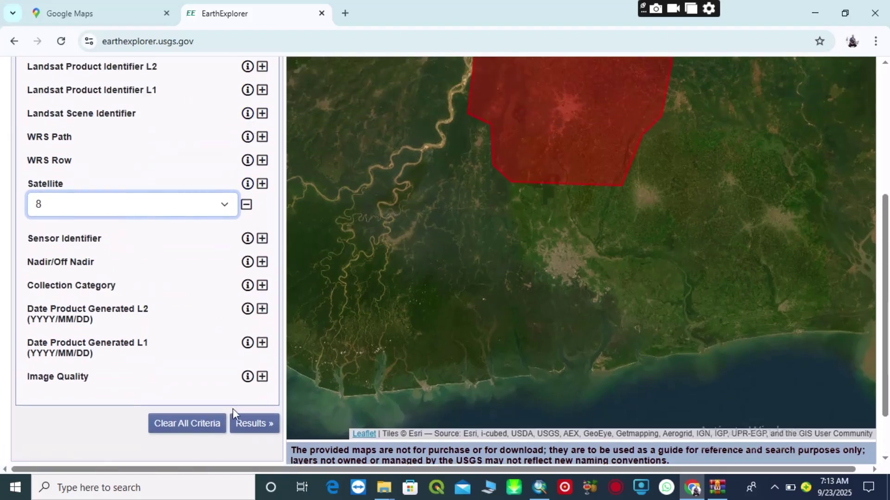
{"action": "left_click", "coordinate": [244, 430]}
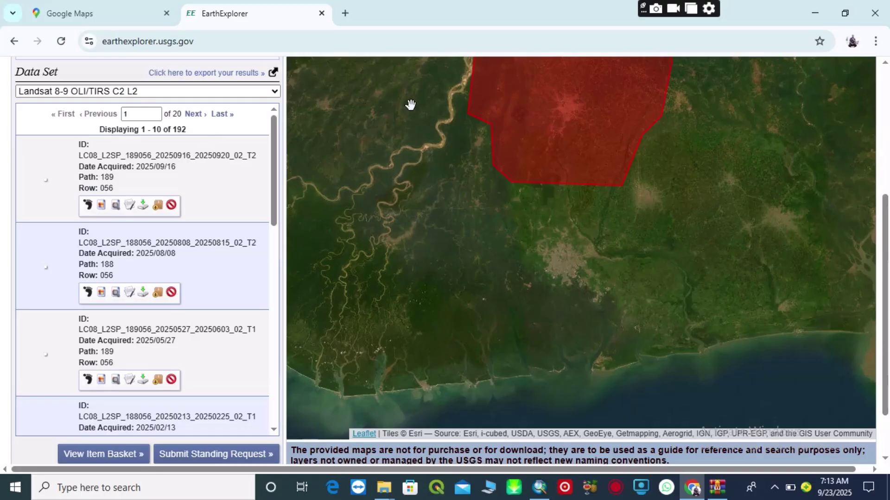
Check how the footprints of the 2025/08/08 (path 188) and 2025/09/16 (path 189) scenes cover the study area polygon, hiding each again.
{"action": "scroll", "coordinate": [407, 106], "scroll_direction": "up", "scroll_amount": 2}
{"action": "scroll", "coordinate": [409, 116], "scroll_direction": "down", "scroll_amount": 3}
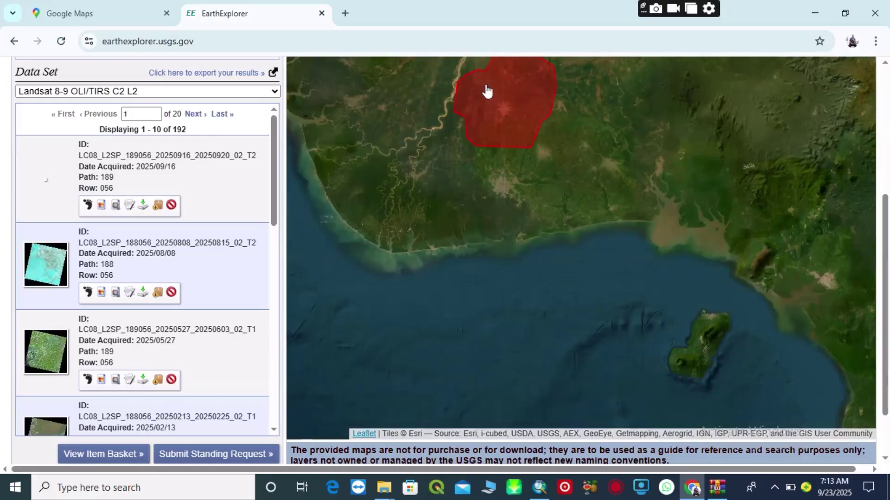
{"action": "left_click_drag", "start_coordinate": [485, 93], "coordinate": [494, 204]}
{"action": "scroll", "coordinate": [493, 203], "scroll_direction": "up", "scroll_amount": 1}
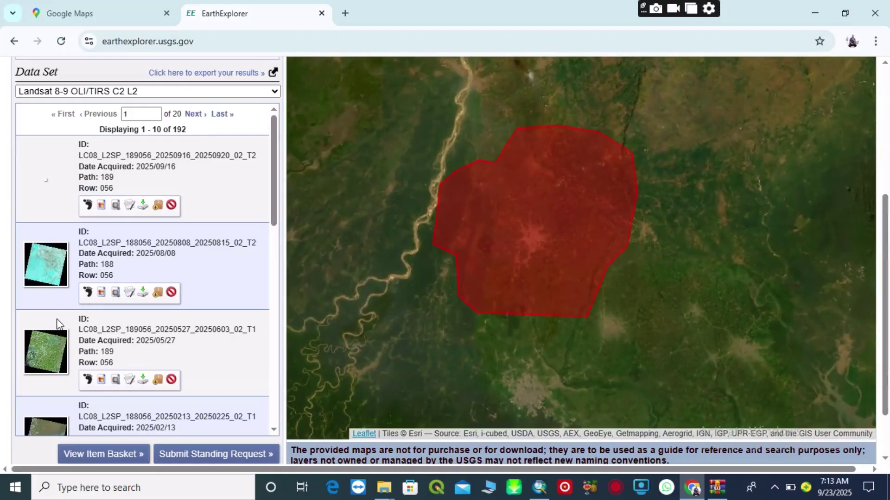
{"action": "left_click", "coordinate": [87, 295]}
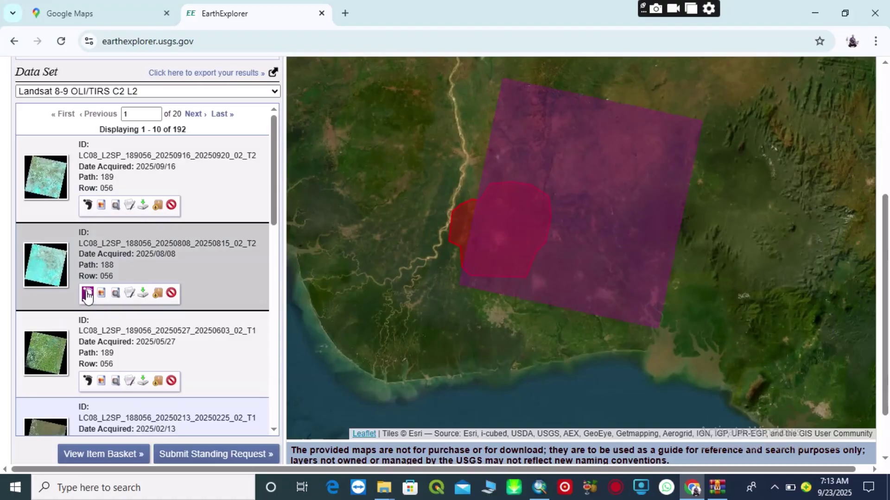
{"action": "left_click", "coordinate": [87, 295]}
{"action": "left_click", "coordinate": [88, 207]}
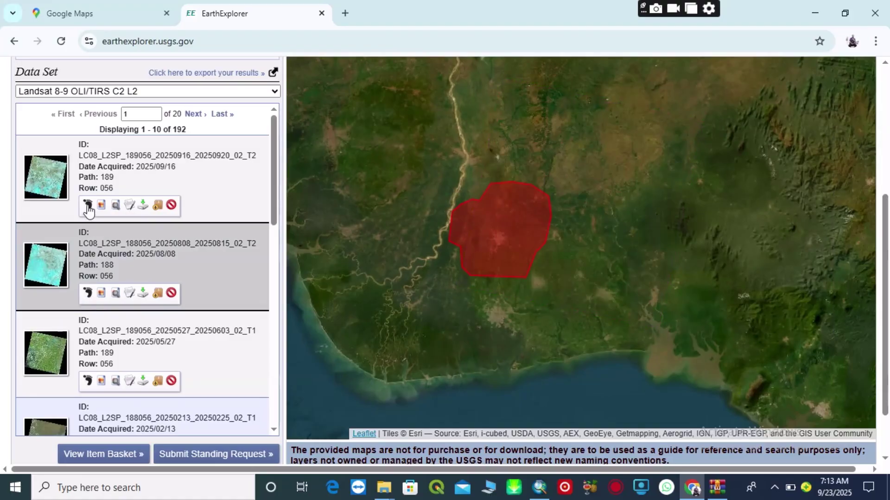
{"action": "left_click", "coordinate": [88, 207]}
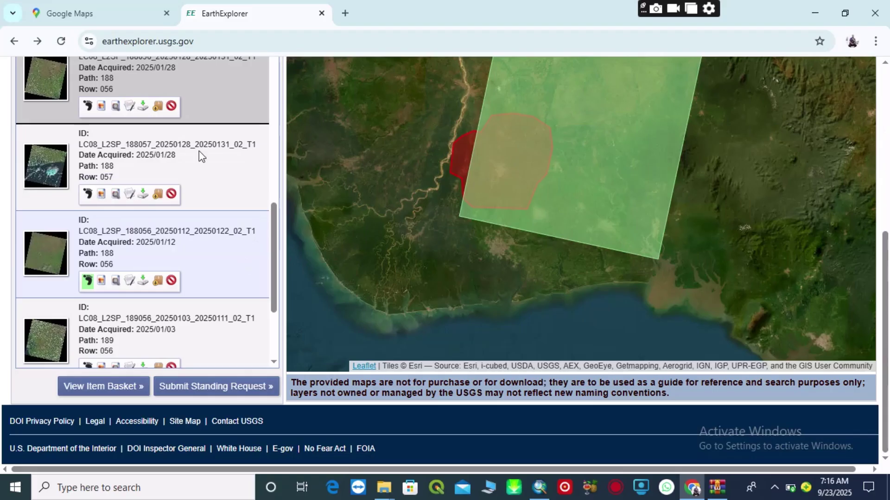
Show the footprint of the 2025/02/04 scene (path 189, row 056) alongside the path 188 footprint on the map.
{"action": "scroll", "coordinate": [181, 167], "scroll_direction": "up", "scroll_amount": 3}
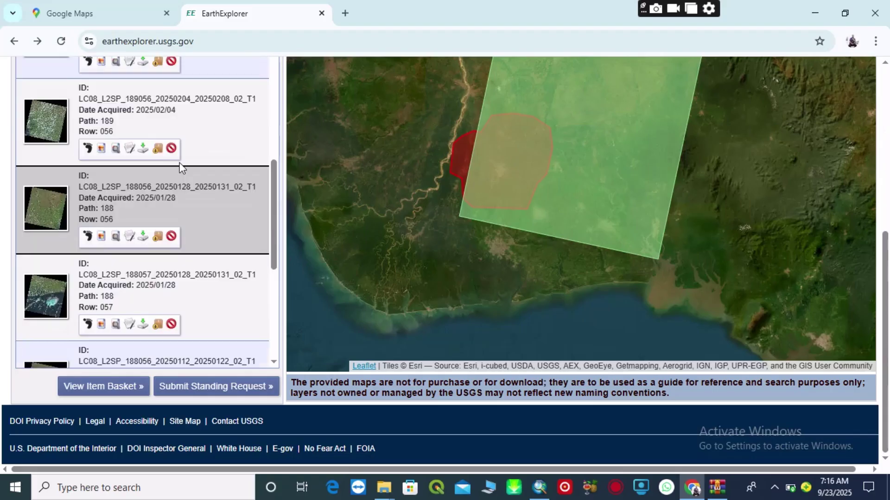
{"action": "left_click", "coordinate": [89, 148]}
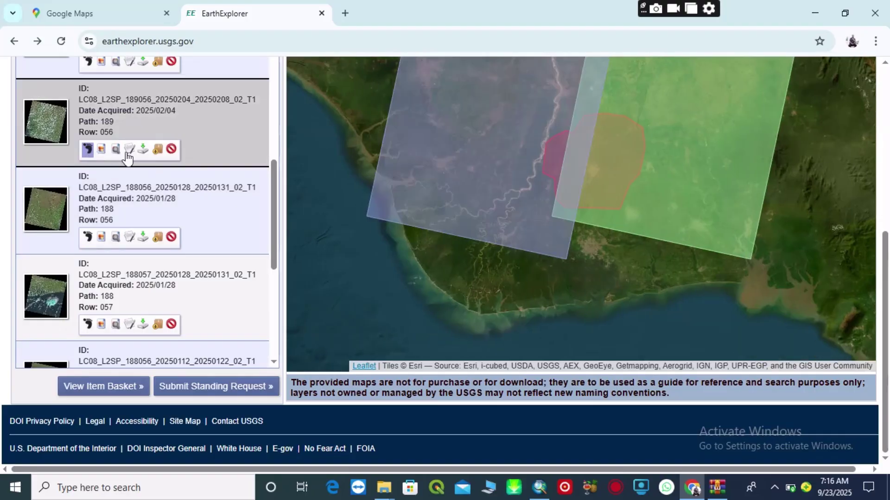
{"action": "scroll", "coordinate": [136, 146], "scroll_direction": "down", "scroll_amount": 2}
{"action": "scroll", "coordinate": [148, 130], "scroll_direction": "up", "scroll_amount": 2}
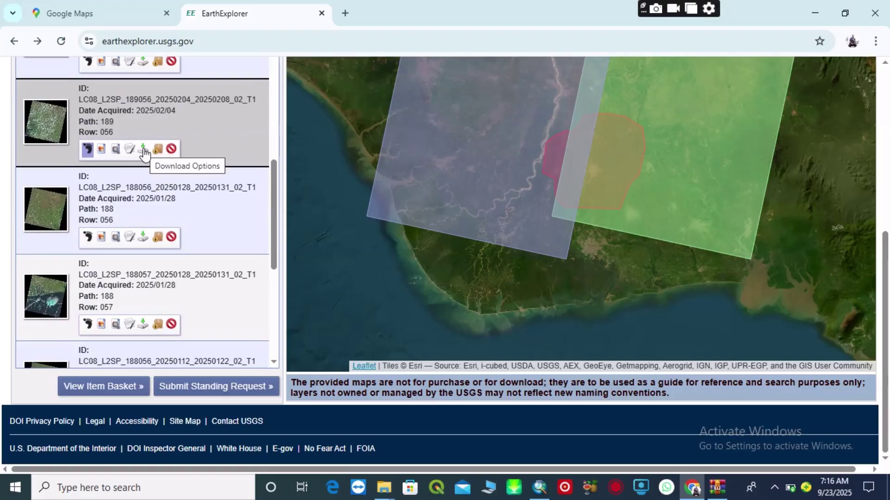
Examine the Level-2 Product Bundle download and its individual band files for the 2025/02/04 path 189 scene, and close its download options.
{"action": "left_click", "coordinate": [143, 150]}
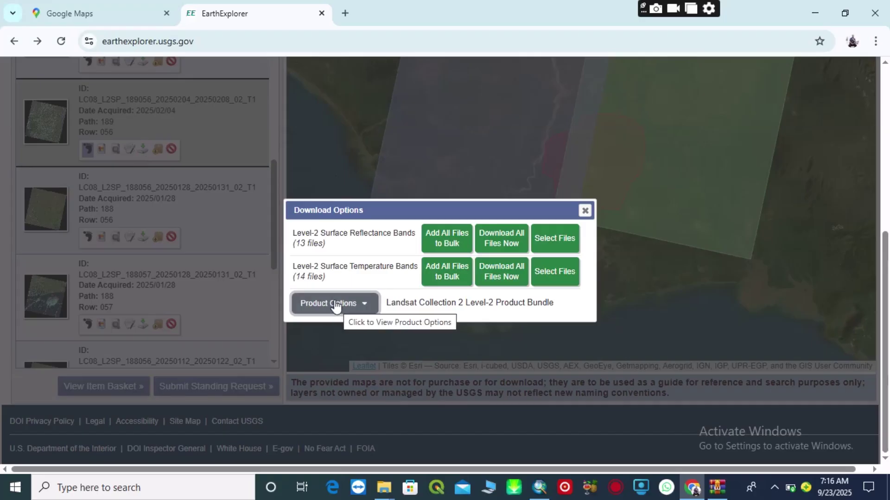
{"action": "left_click", "coordinate": [355, 308]}
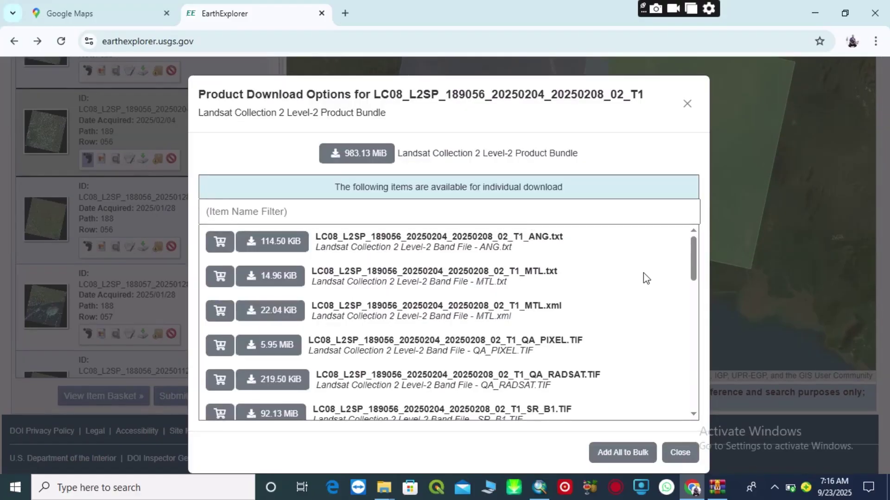
{"action": "scroll", "coordinate": [645, 278], "scroll_direction": "down", "scroll_amount": 10}
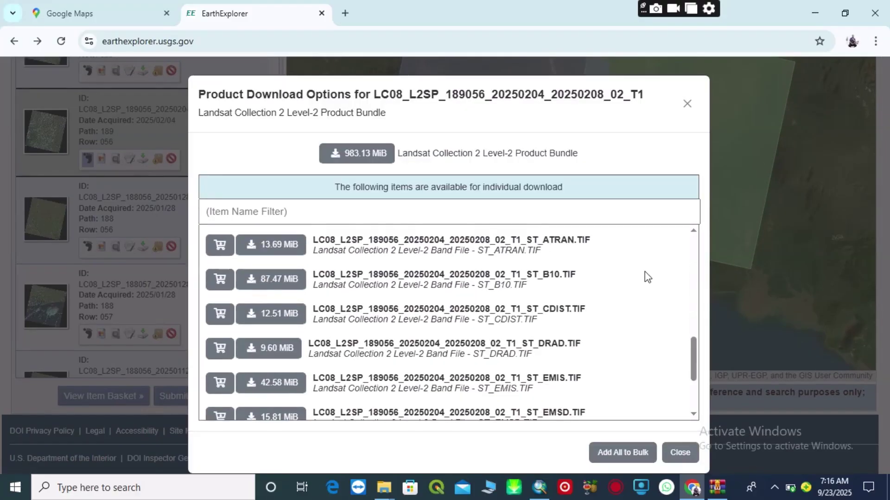
{"action": "scroll", "coordinate": [616, 277], "scroll_direction": "up", "scroll_amount": 8}
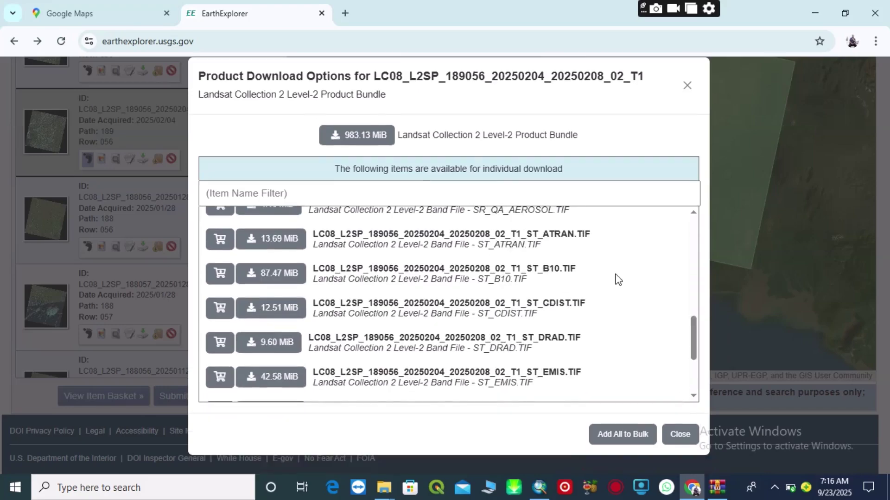
{"action": "scroll", "coordinate": [610, 271], "scroll_direction": "up", "scroll_amount": 4}
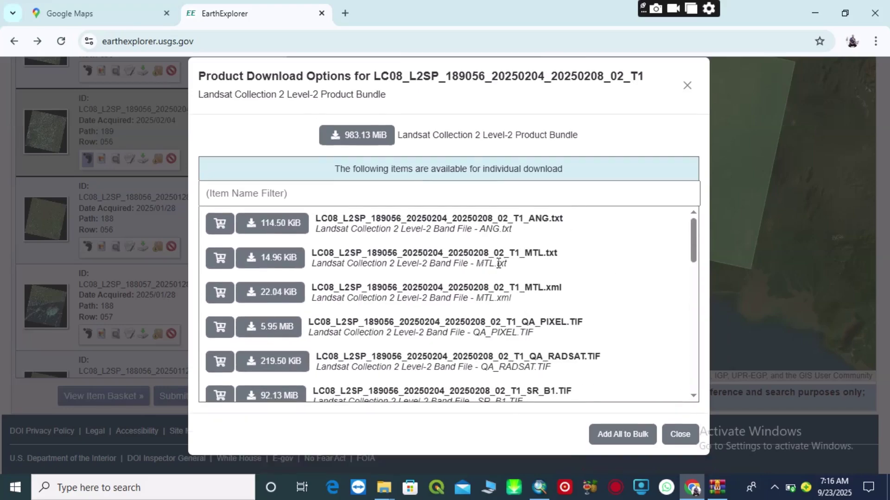
{"action": "scroll", "coordinate": [510, 260], "scroll_direction": "down", "scroll_amount": 5}
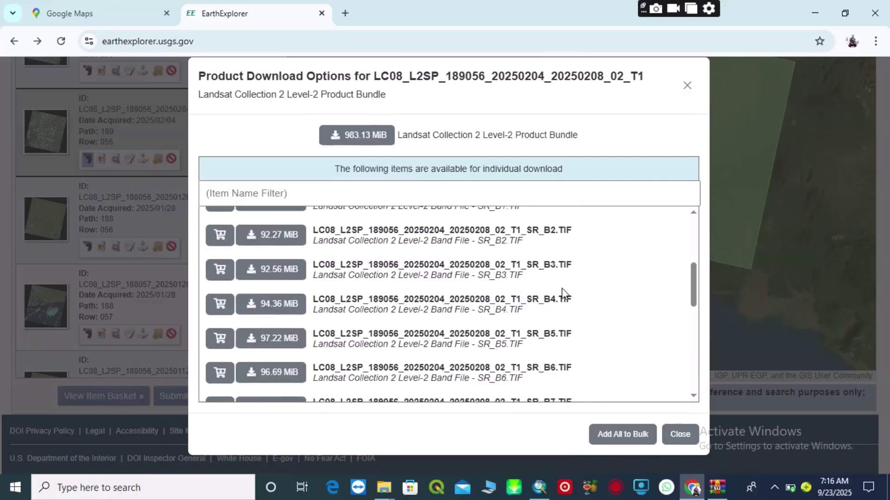
{"action": "scroll", "coordinate": [562, 291], "scroll_direction": "down", "scroll_amount": 4}
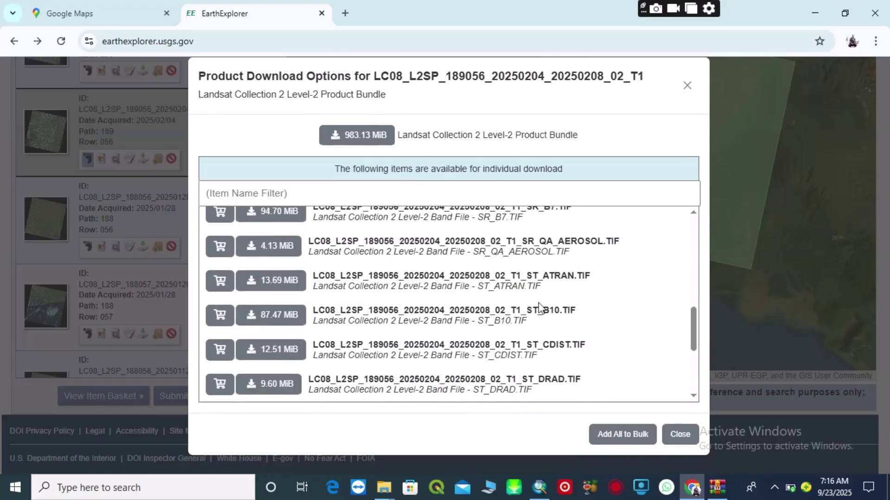
{"action": "scroll", "coordinate": [539, 306], "scroll_direction": "down", "scroll_amount": 2}
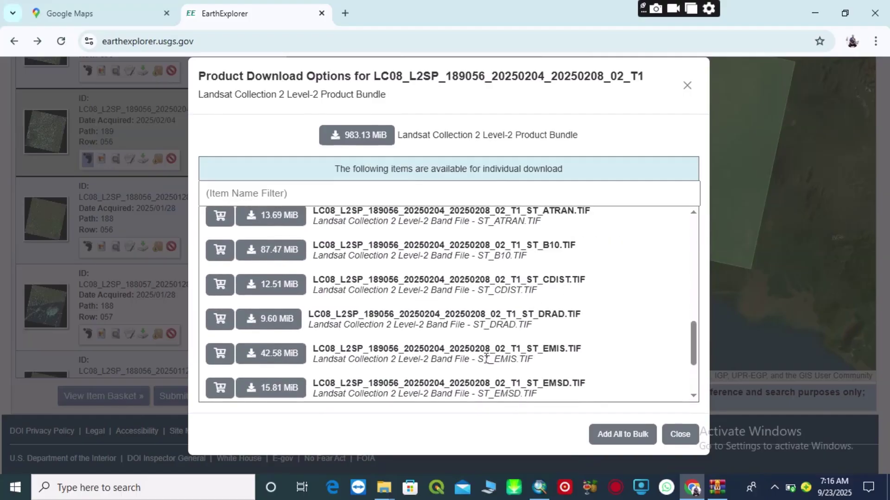
{"action": "scroll", "coordinate": [567, 322], "scroll_direction": "up", "scroll_amount": 4}
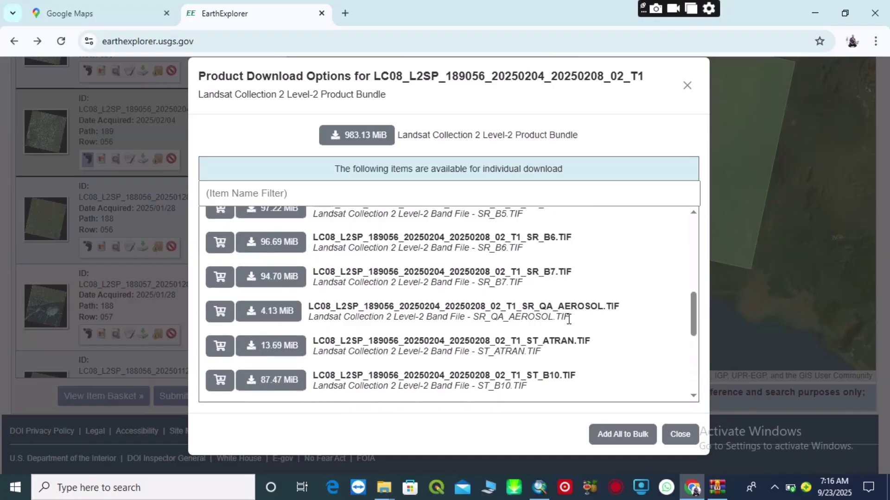
{"action": "scroll", "coordinate": [568, 323], "scroll_direction": "up", "scroll_amount": 5}
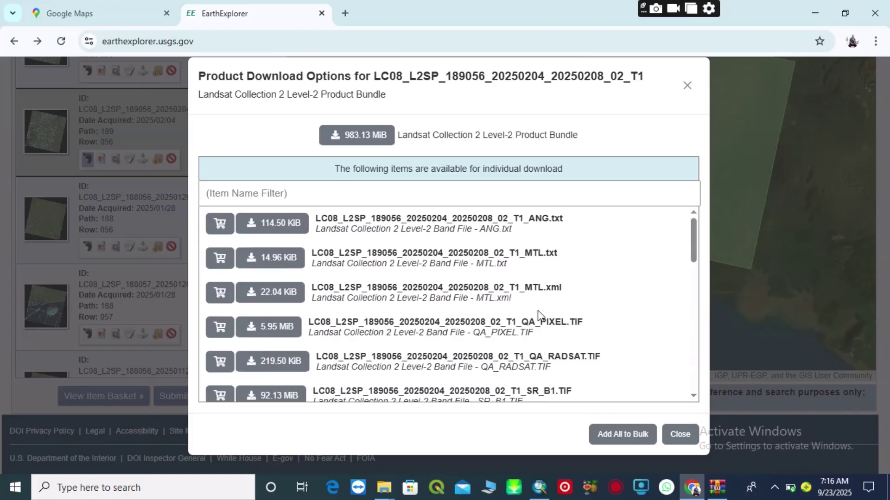
{"action": "scroll", "coordinate": [546, 313], "scroll_direction": "down", "scroll_amount": 3}
{"action": "scroll", "coordinate": [557, 352], "scroll_direction": "down", "scroll_amount": 3}
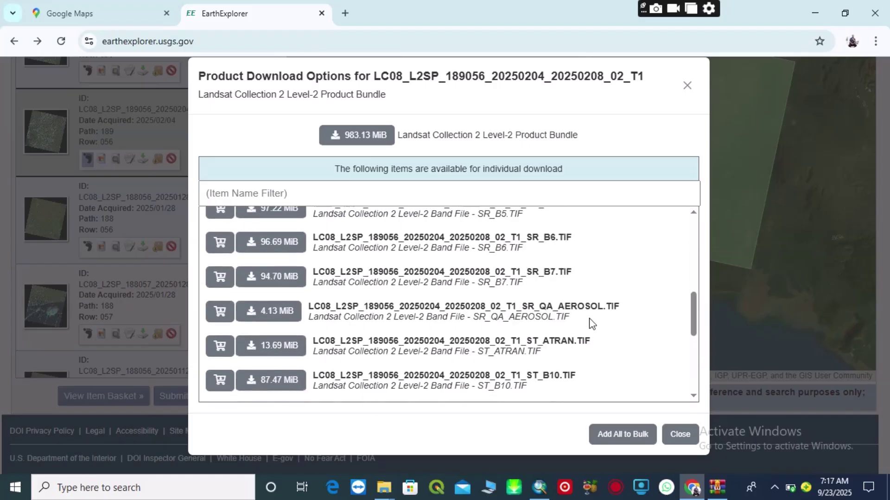
{"action": "scroll", "coordinate": [591, 323], "scroll_direction": "down", "scroll_amount": 3}
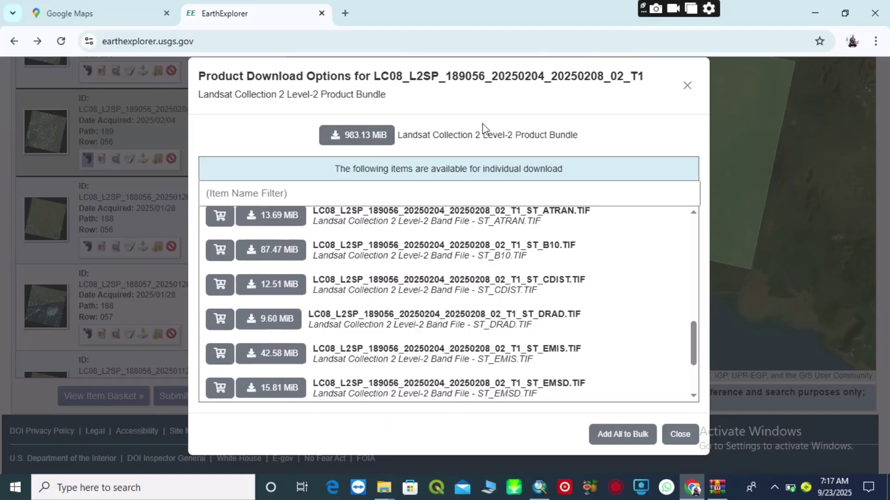
{"action": "left_click", "coordinate": [688, 86]}
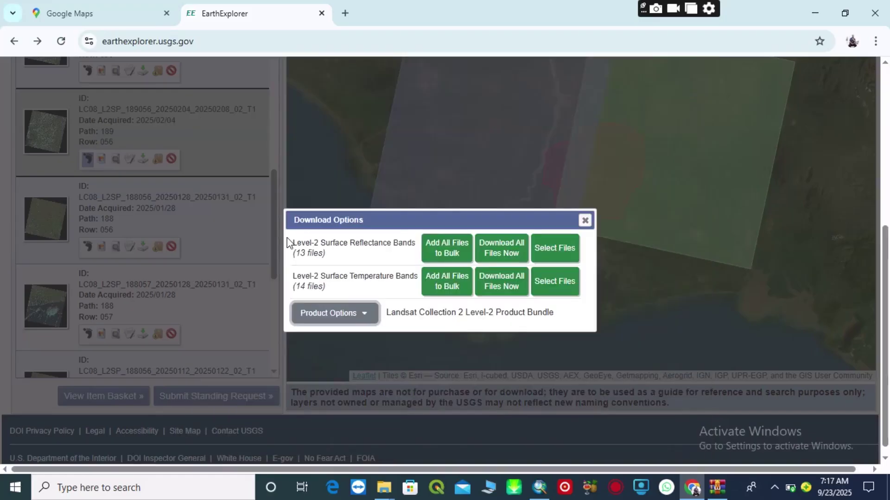
{"action": "left_click", "coordinate": [584, 222]}
Examine the Level-2 Product Bundle files of the 2025/01/12 path 188 scene, close its download options and review both footprints on the map.
{"action": "scroll", "coordinate": [219, 306], "scroll_direction": "down", "scroll_amount": 3}
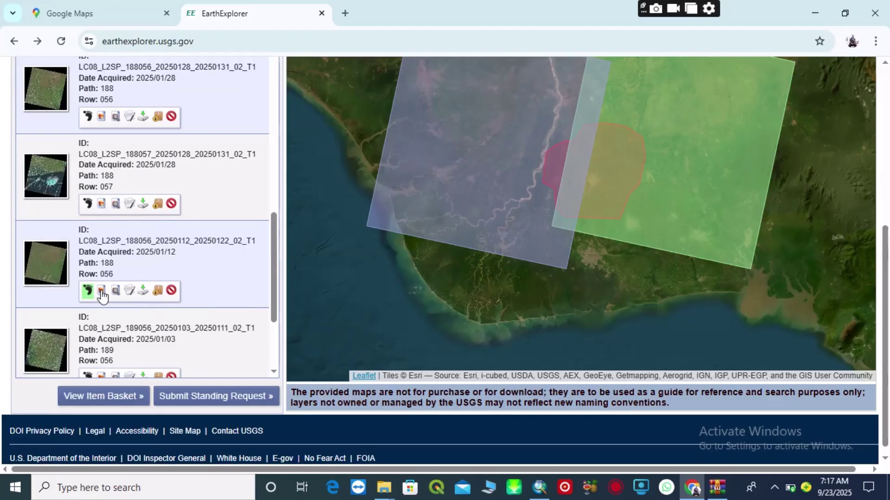
{"action": "left_click", "coordinate": [143, 291]}
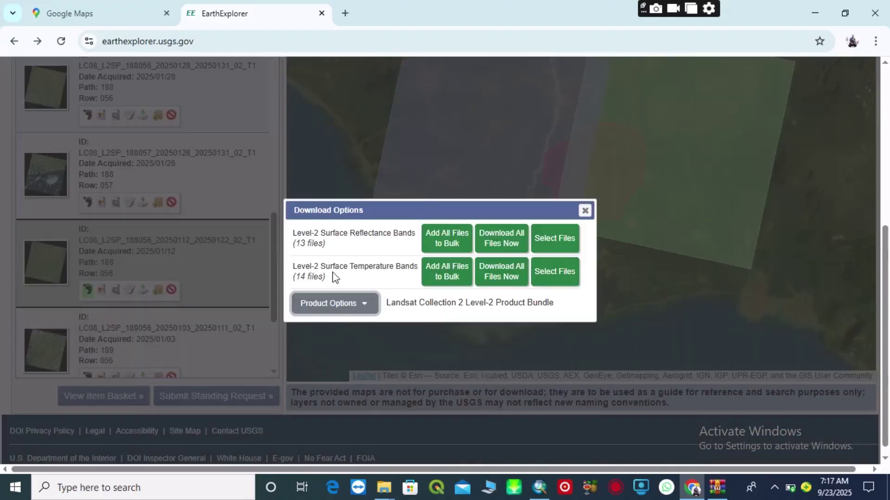
{"action": "left_click", "coordinate": [357, 303]}
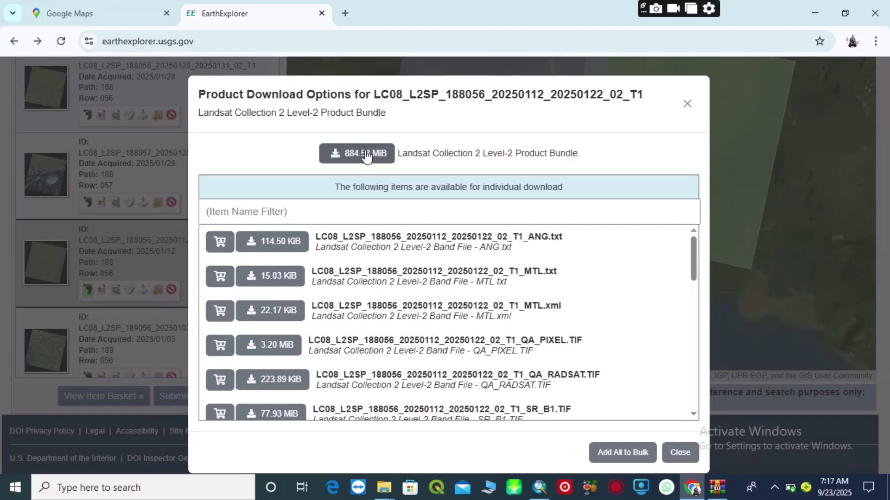
{"action": "scroll", "coordinate": [507, 236], "scroll_direction": "down", "scroll_amount": 15}
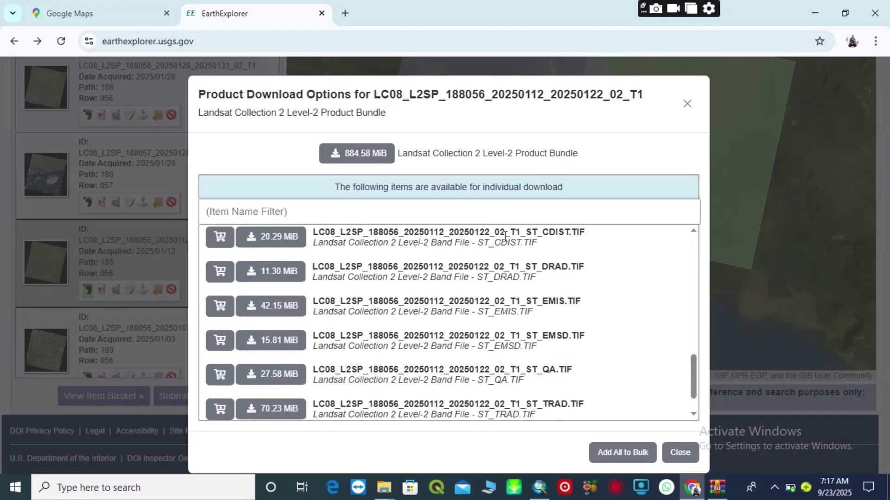
{"action": "scroll", "coordinate": [500, 236], "scroll_direction": "up", "scroll_amount": 15}
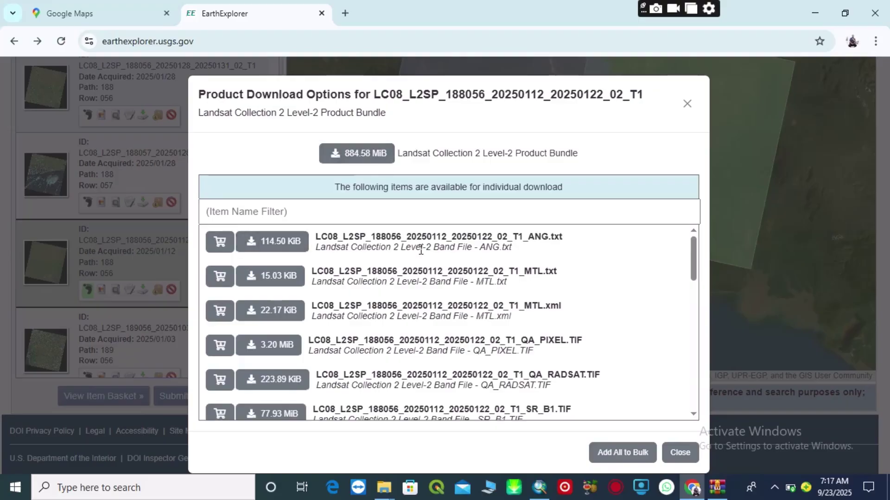
{"action": "left_click", "coordinate": [687, 104]}
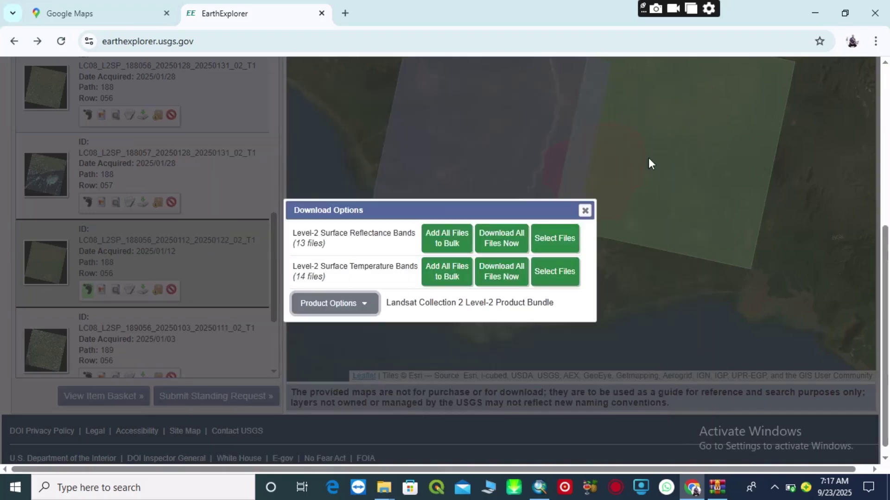
{"action": "left_click", "coordinate": [585, 211]}
{"action": "left_click_drag", "start_coordinate": [604, 113], "coordinate": [589, 168]}
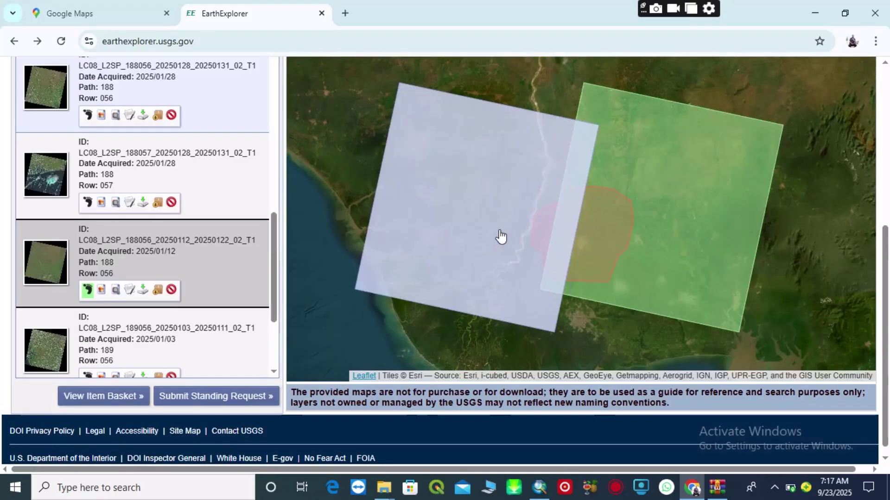